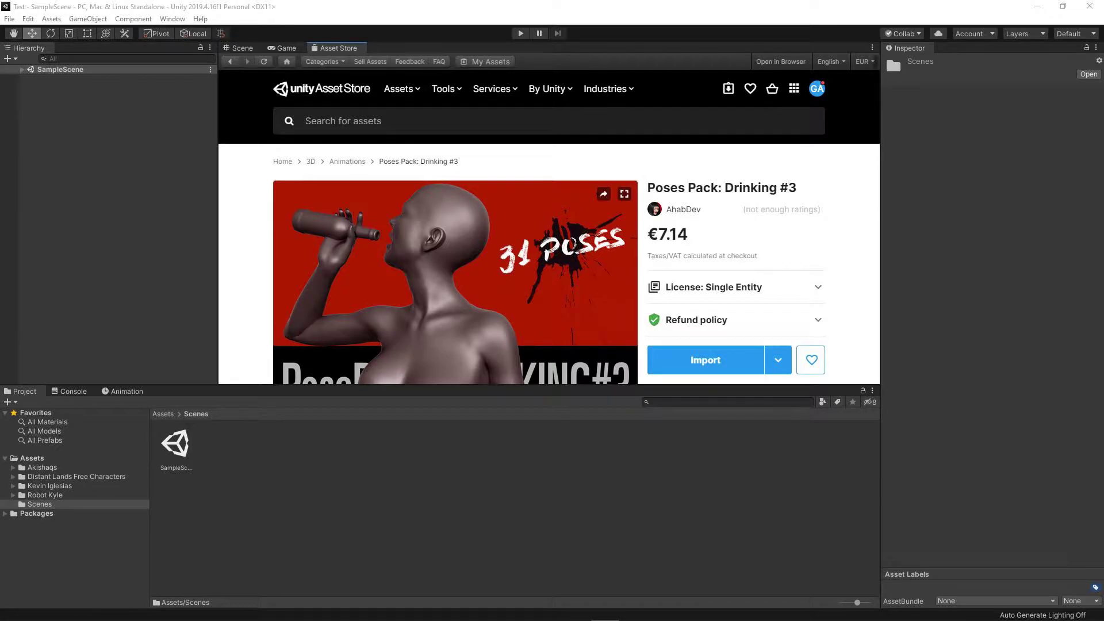
- Start importing the Poses Pack: Drinking #3 package and examine the list of files it contains
scroll(549, 265, down, 1)
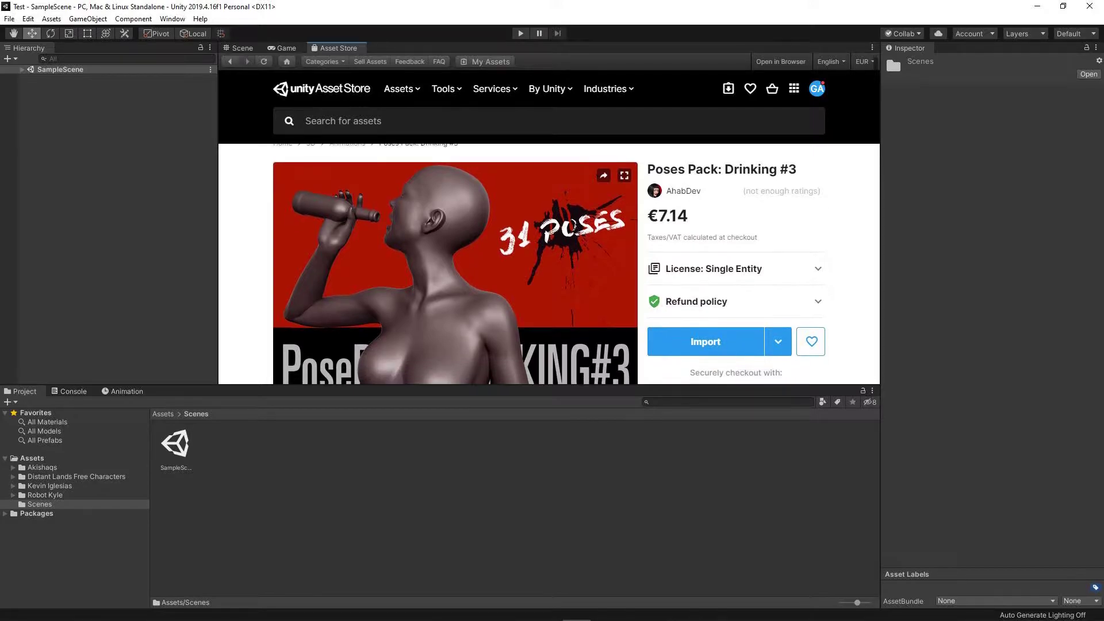
scroll(549, 264, down, 3)
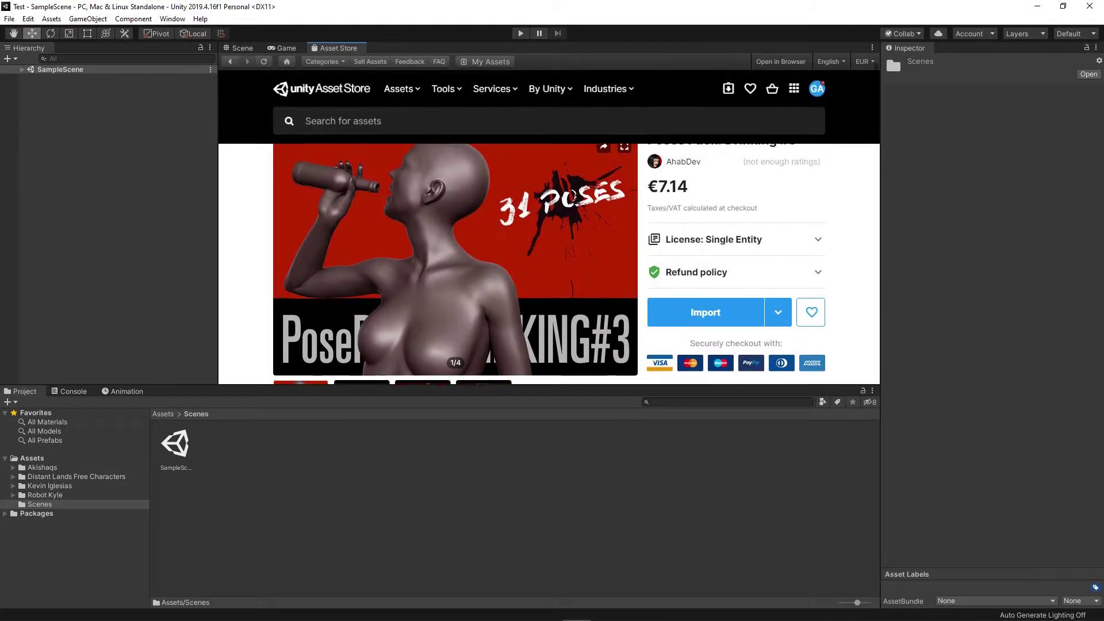
scroll(549, 265, up, 3)
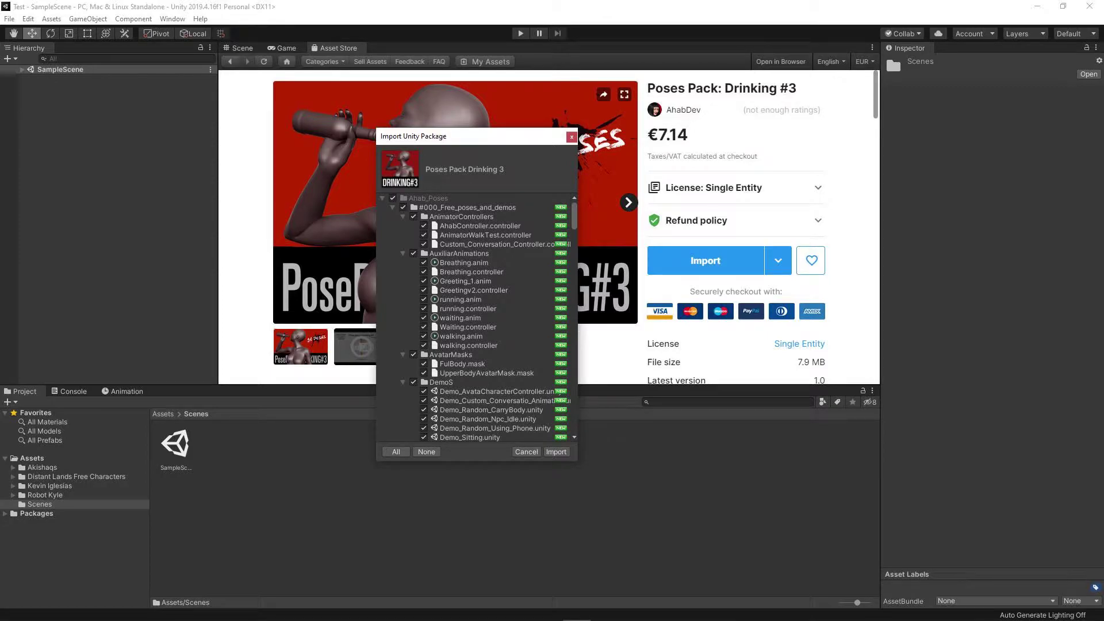
scroll(476, 317, down, 7)
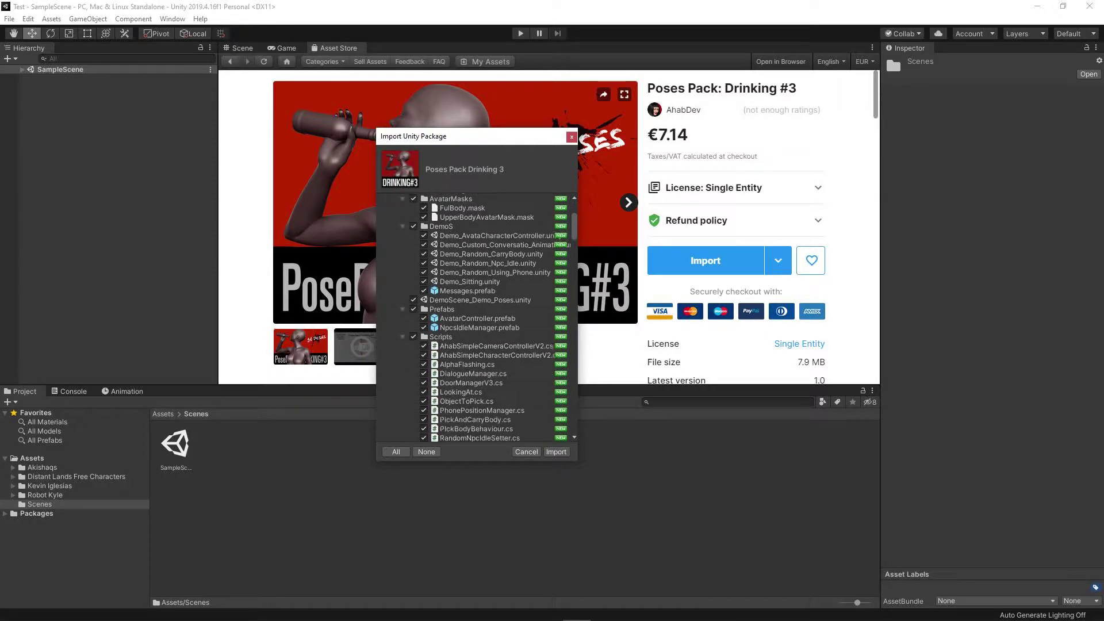
scroll(476, 317, up, 5)
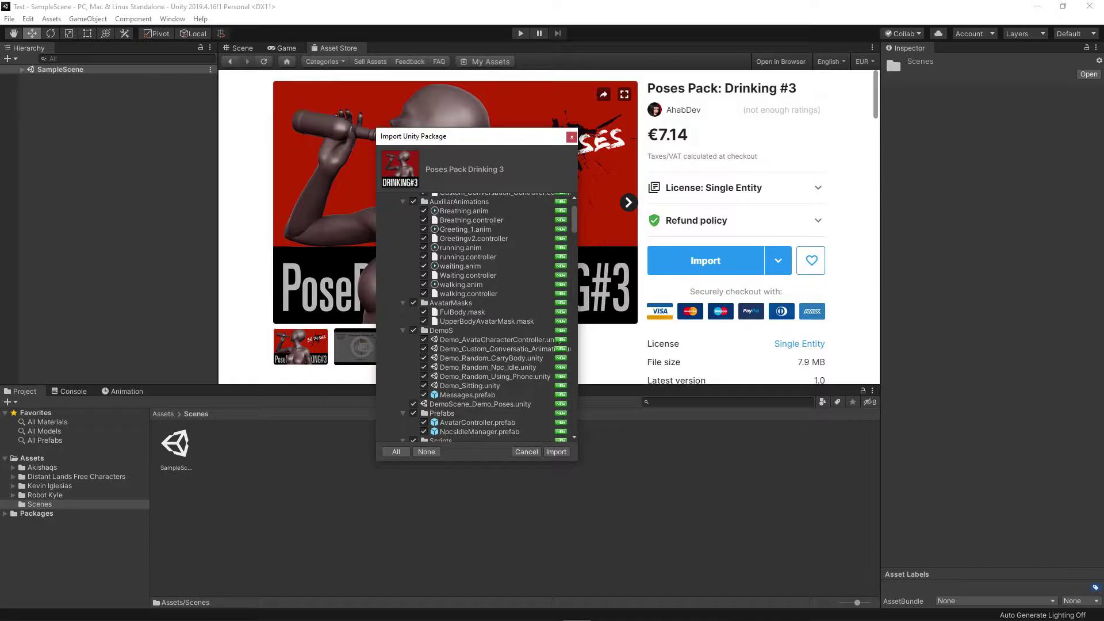
scroll(476, 317, down, 3)
scroll(476, 318, up, 3)
scroll(476, 317, down, 10)
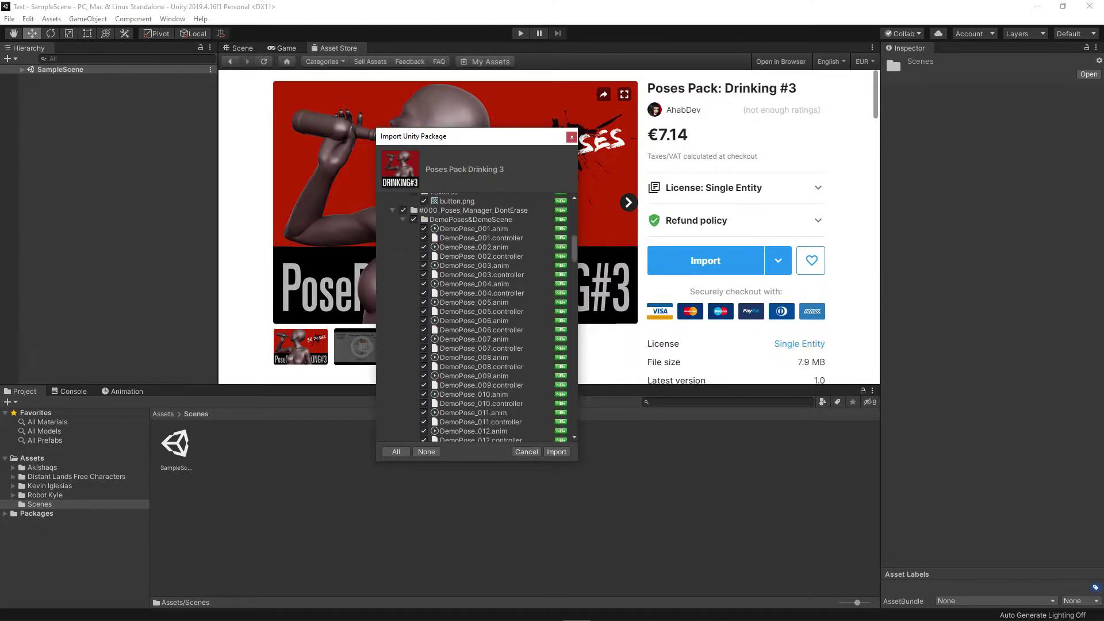
scroll(476, 317, down, 10)
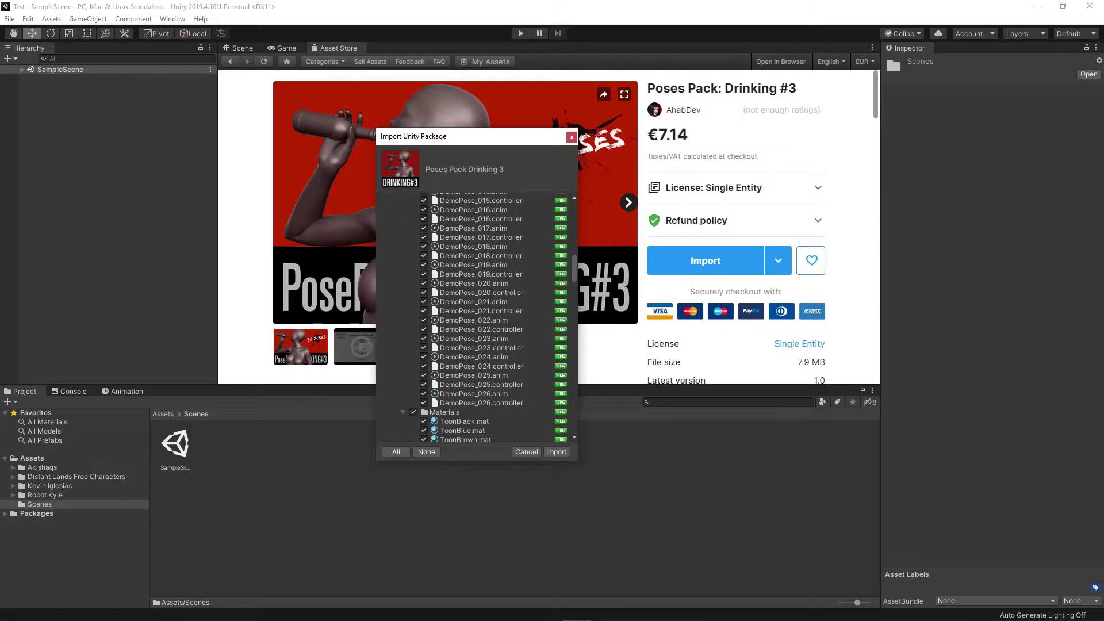
scroll(476, 318, down, 6)
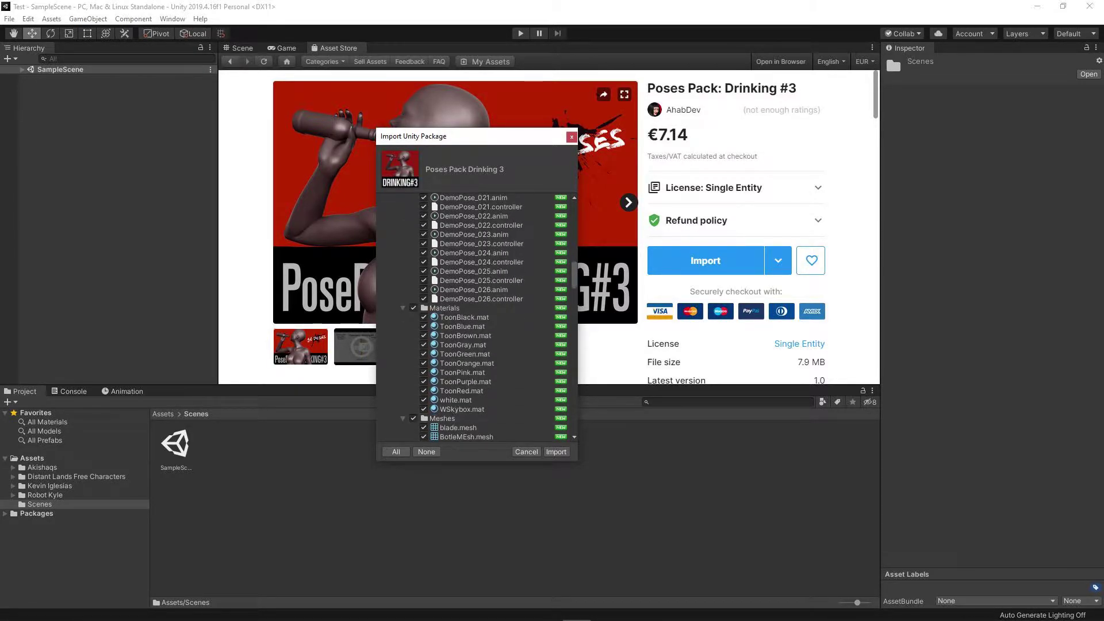
scroll(476, 317, down, 5)
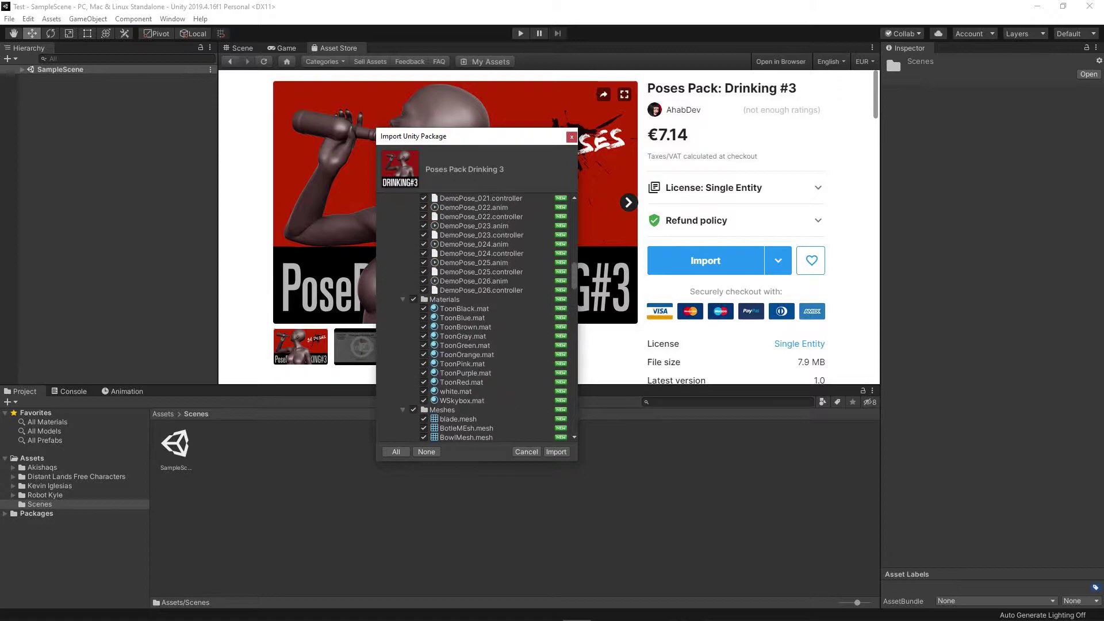
scroll(476, 317, up, 5)
scroll(476, 318, down, 3)
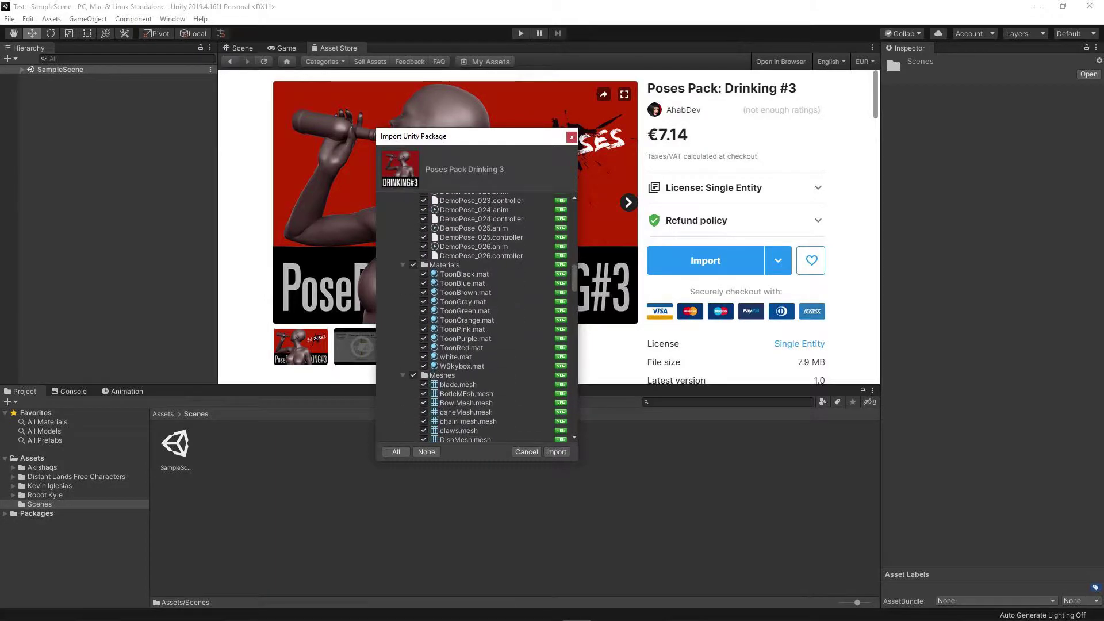
scroll(476, 317, down, 4)
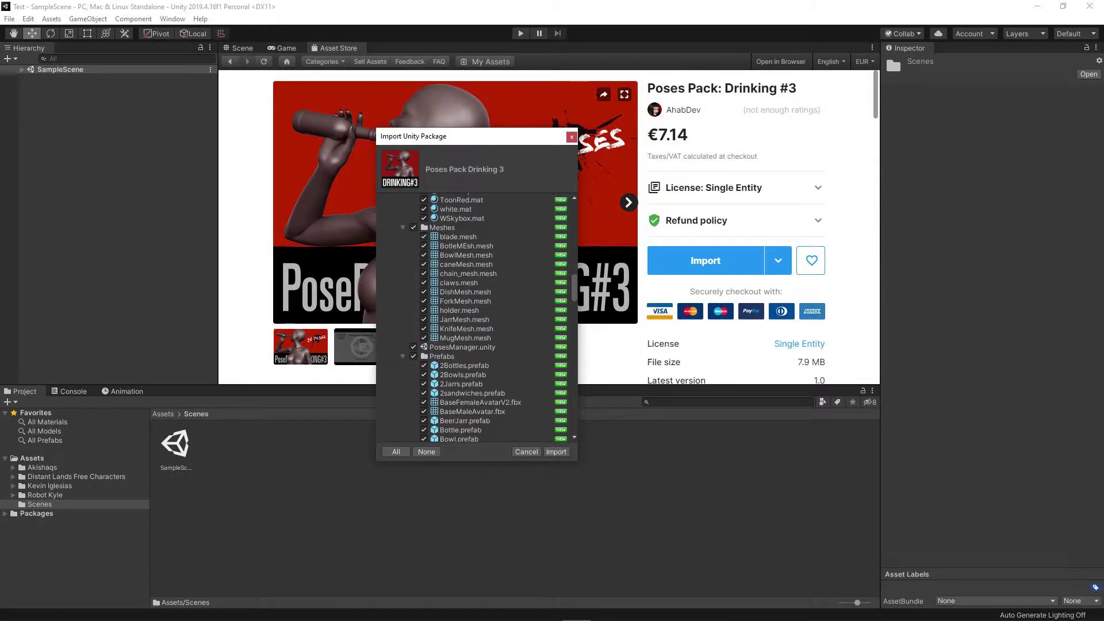
scroll(476, 317, down, 5)
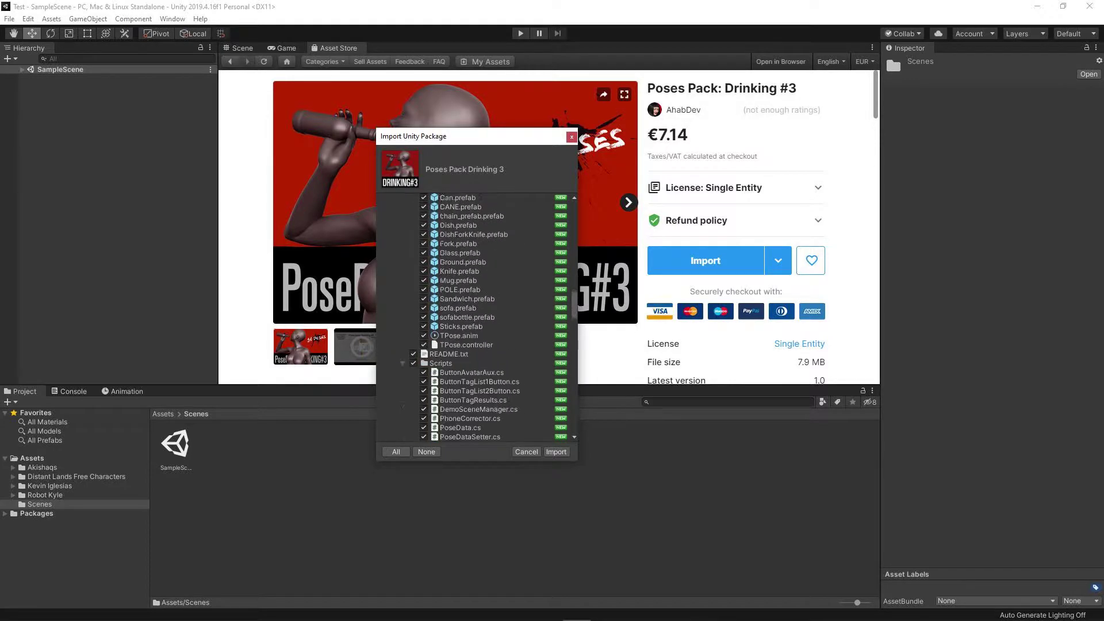
scroll(476, 317, down, 3)
scroll(476, 318, down, 4)
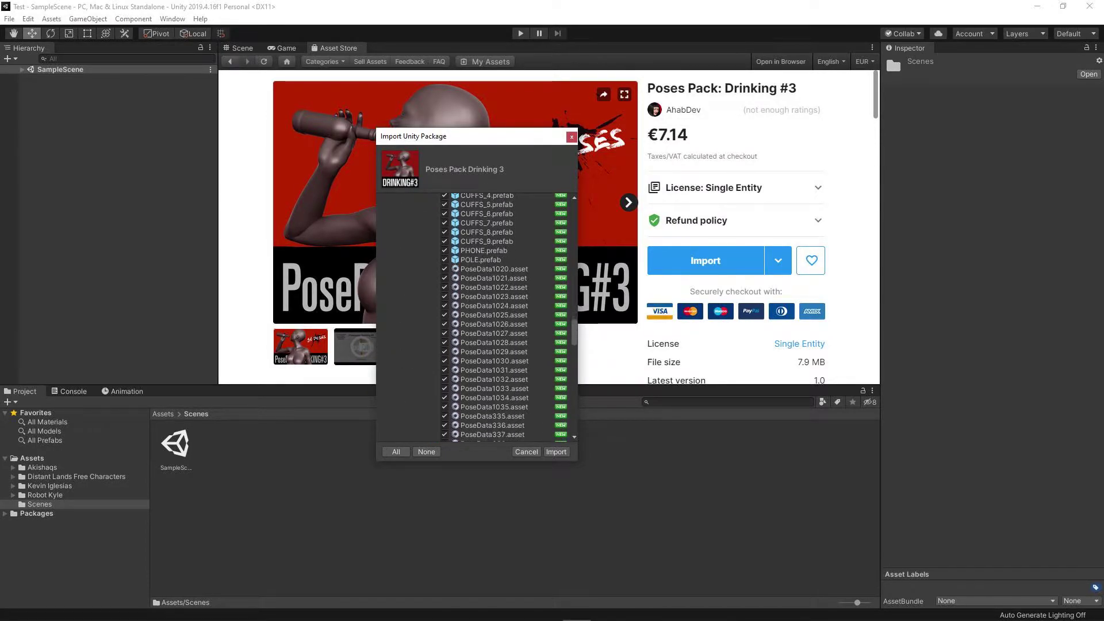
scroll(476, 317, down, 4)
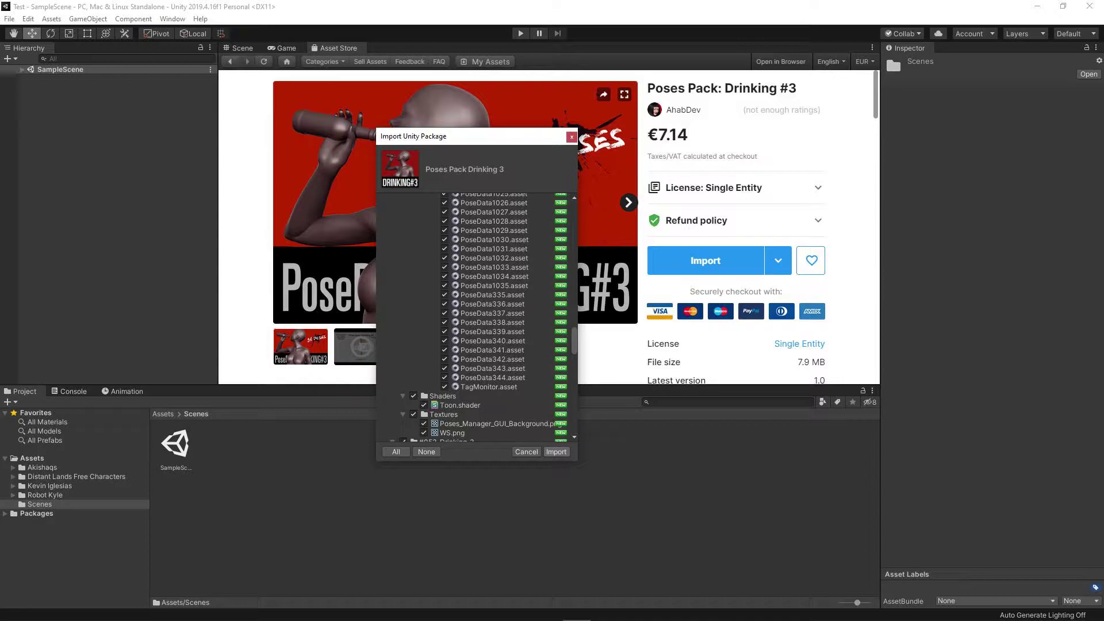
- Import all files of the Poses Pack Drinking 3 package and expand the new Ahab_Poses folder
click(556, 451)
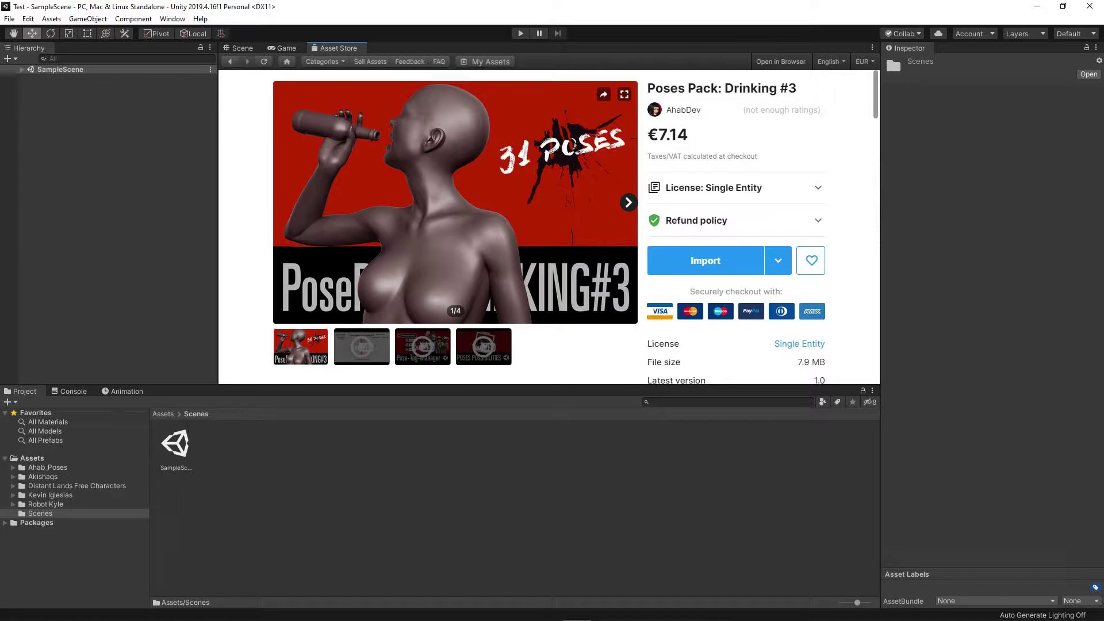
click(47, 467)
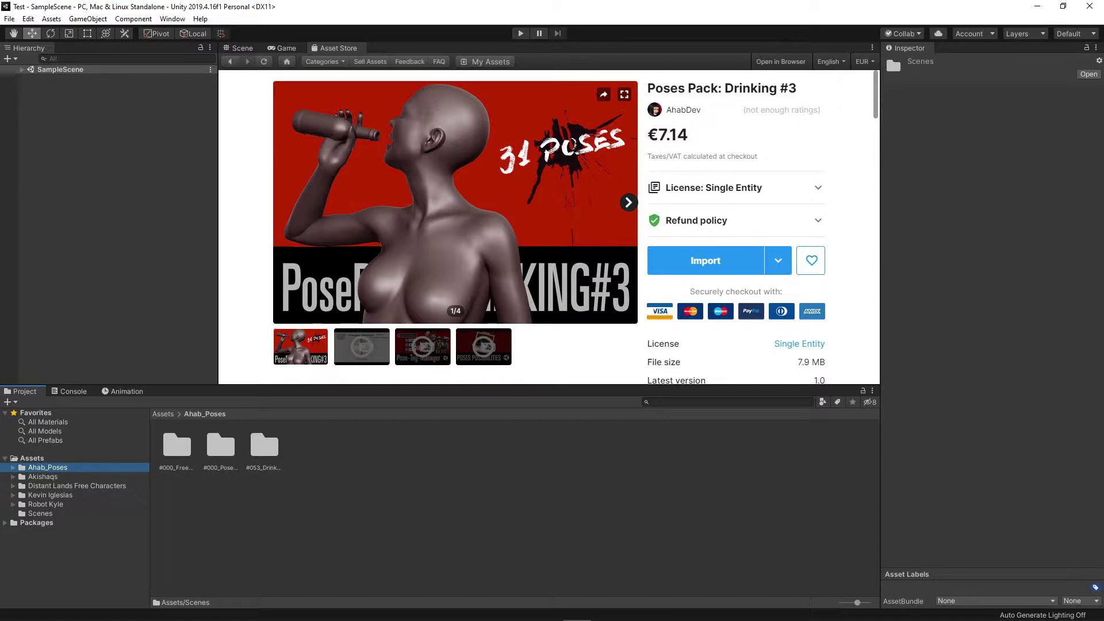
key(Right)
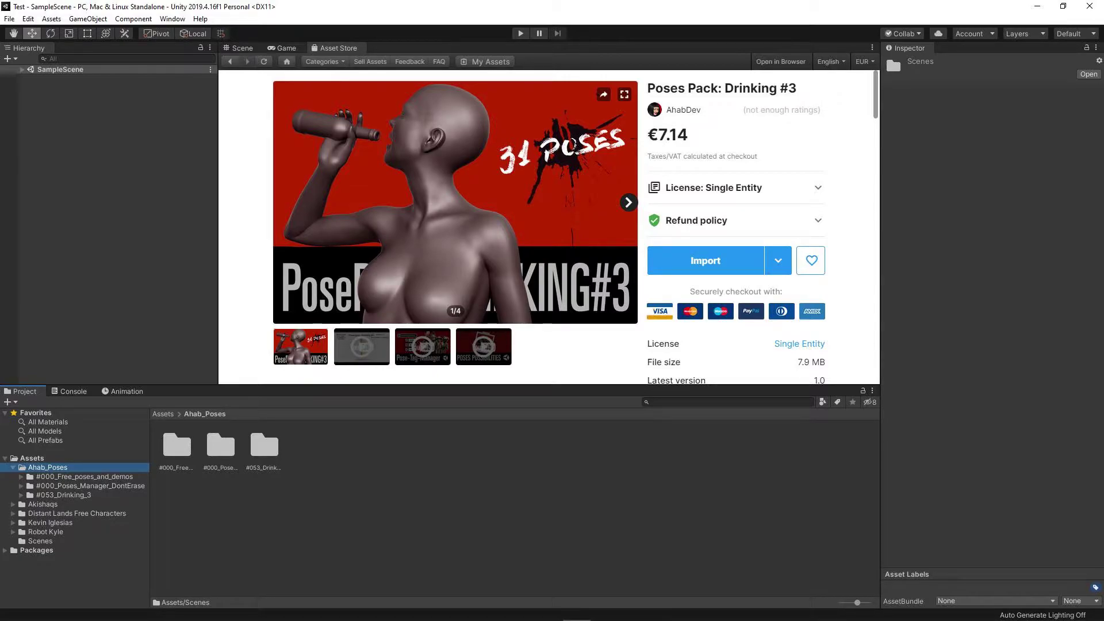
- Expand #000_Poses_Manager_DontErase and #053_Drinking_3 and inspect the AhabDev folder inside each one's SendToResources folder
click(21, 486)
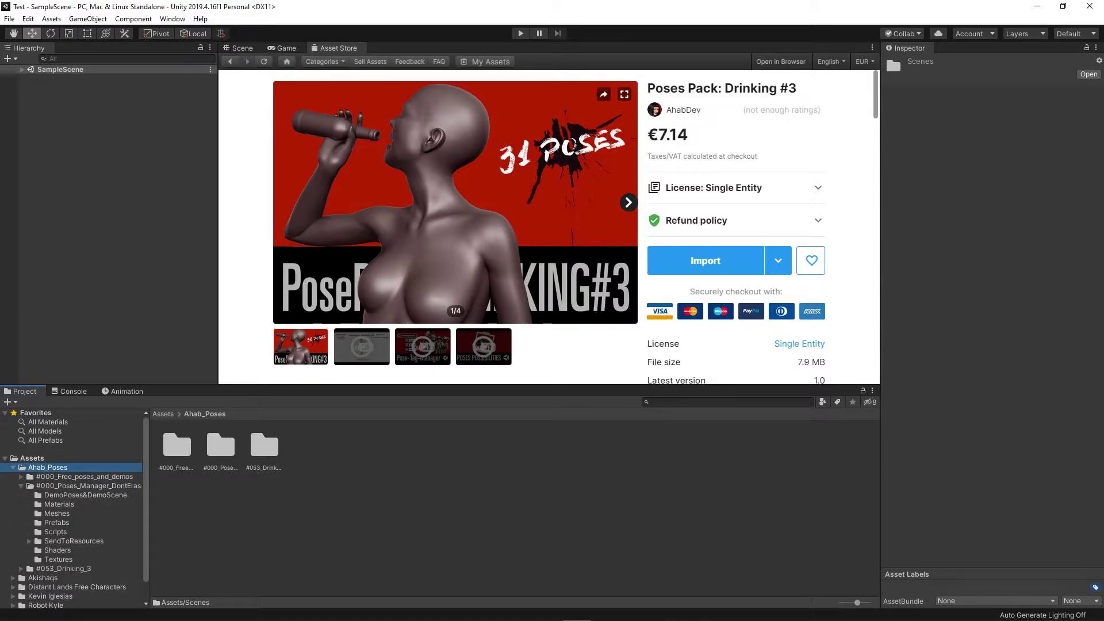
click(29, 541)
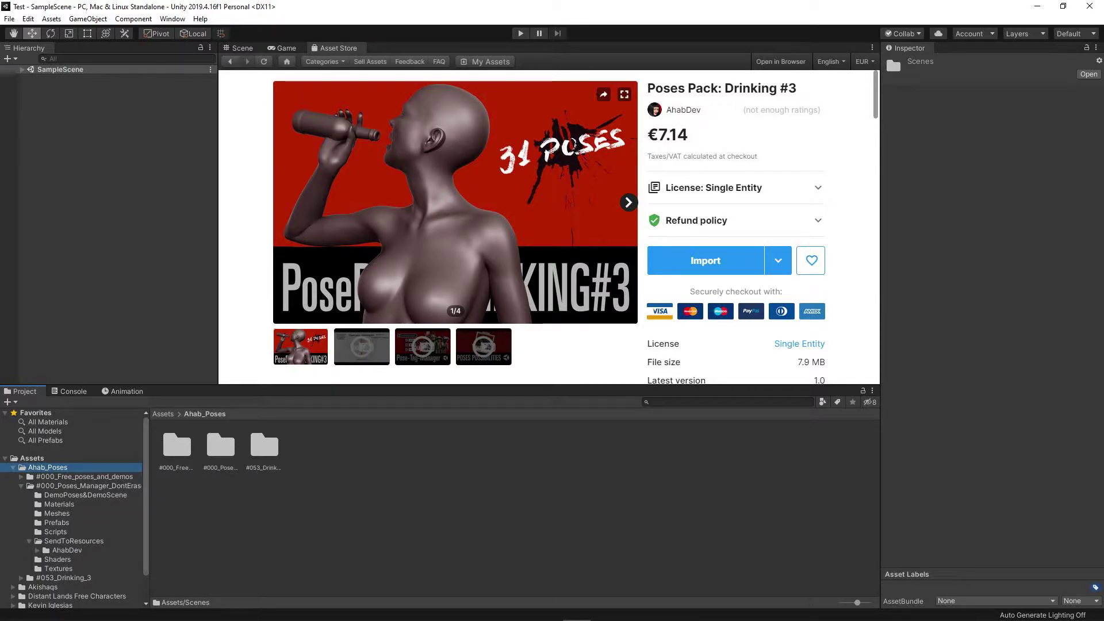
scroll(72, 511, down, 2)
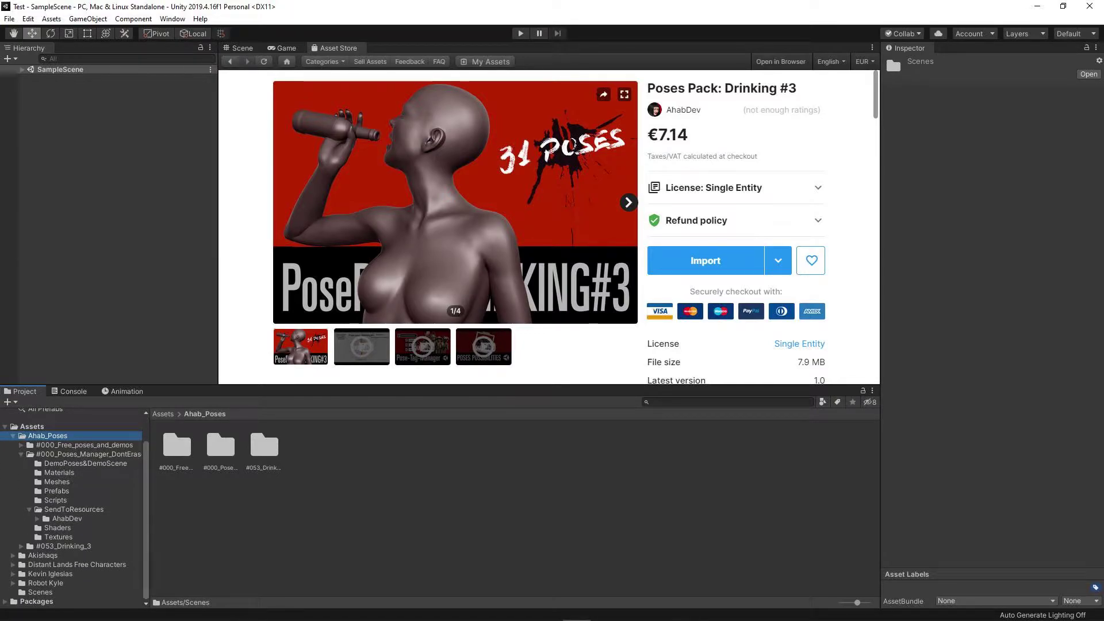
click(20, 545)
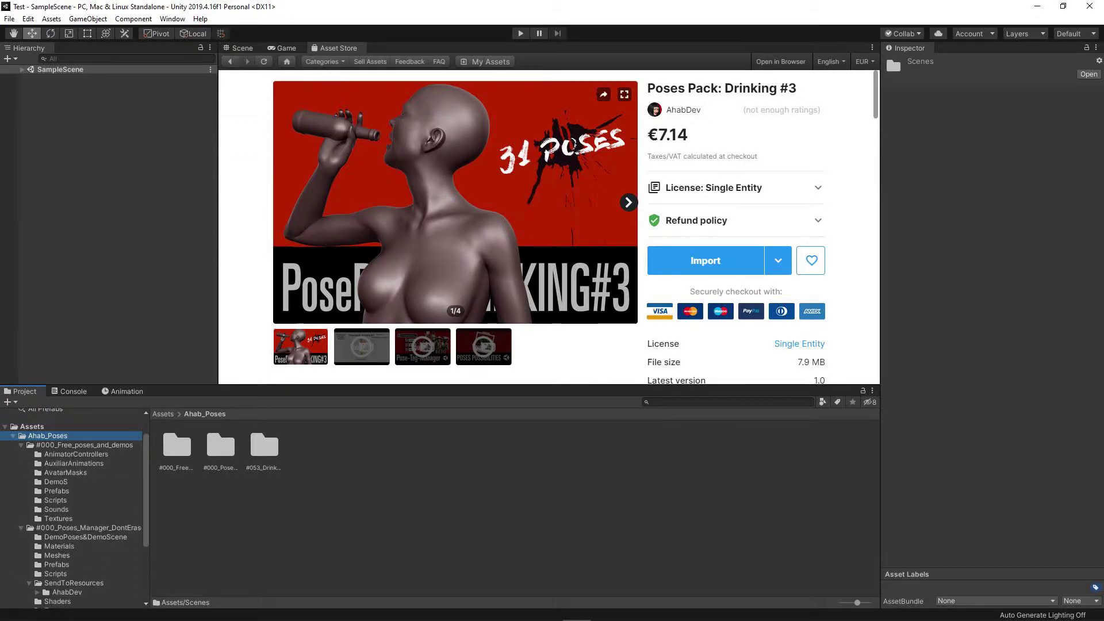
click(20, 445)
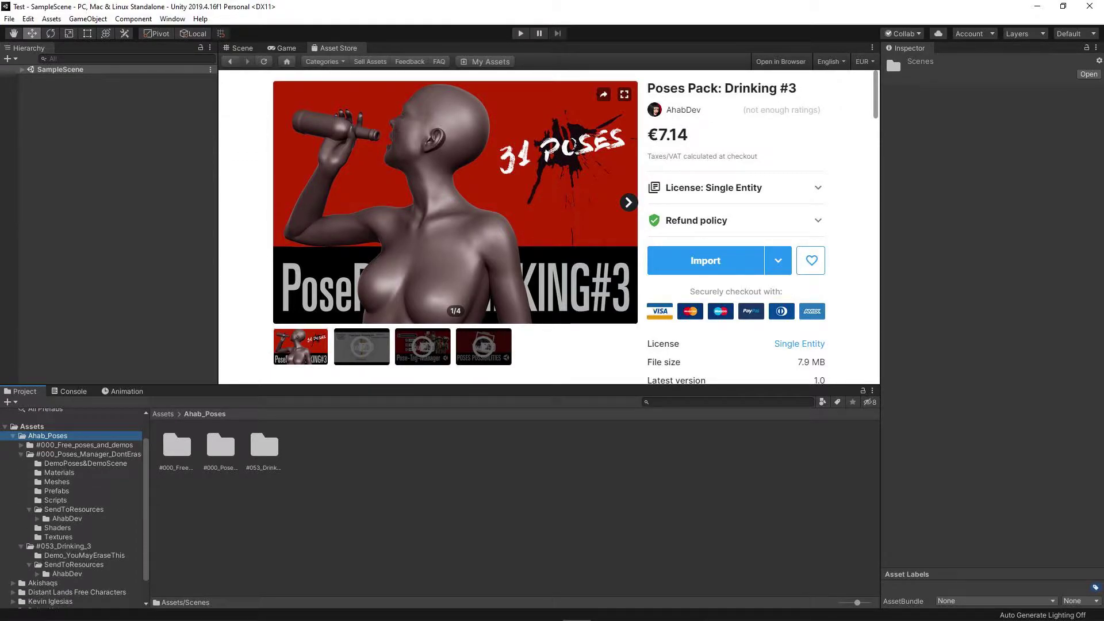
click(66, 518)
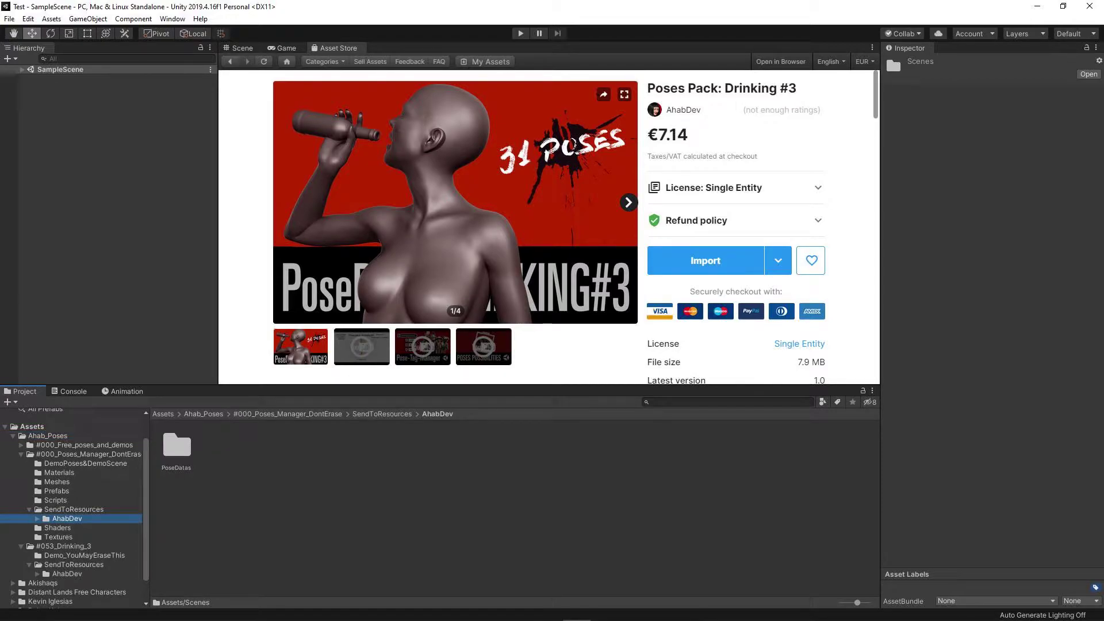
click(67, 573)
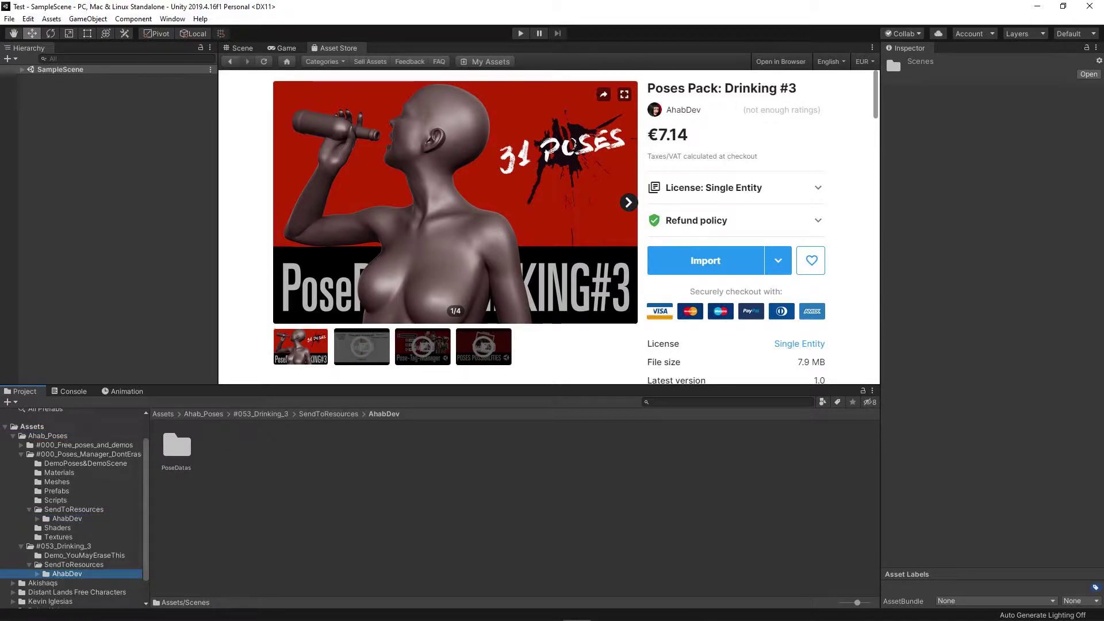
- Create a new folder named Resources directly inside the Assets folder
scroll(72, 506, up, 2)
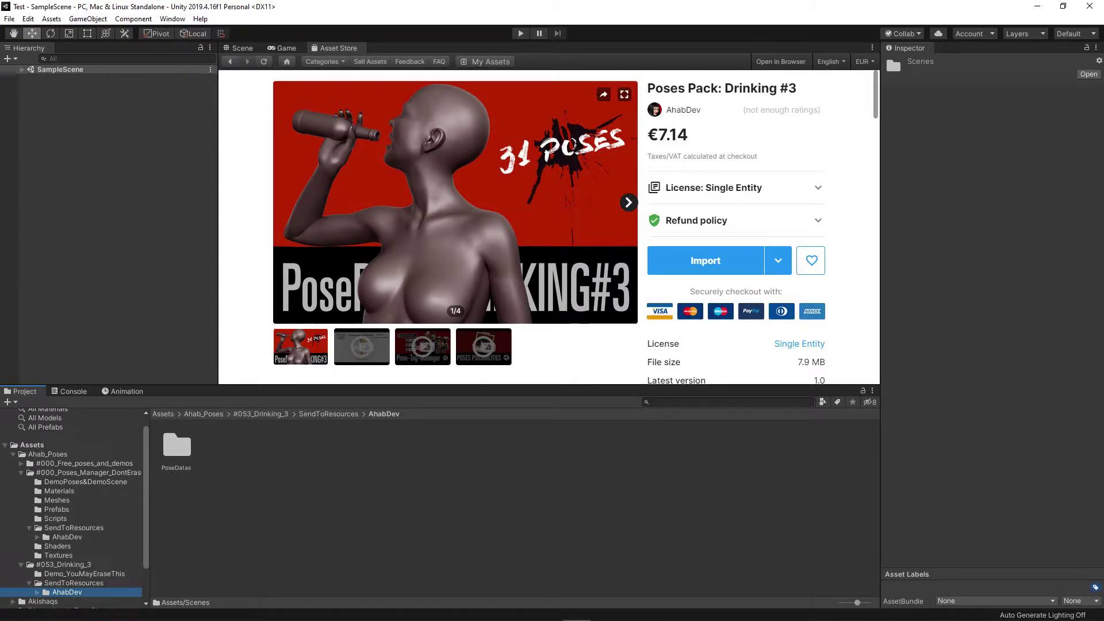
click(48, 454)
click(67, 592)
click(32, 445)
right_click(280, 492)
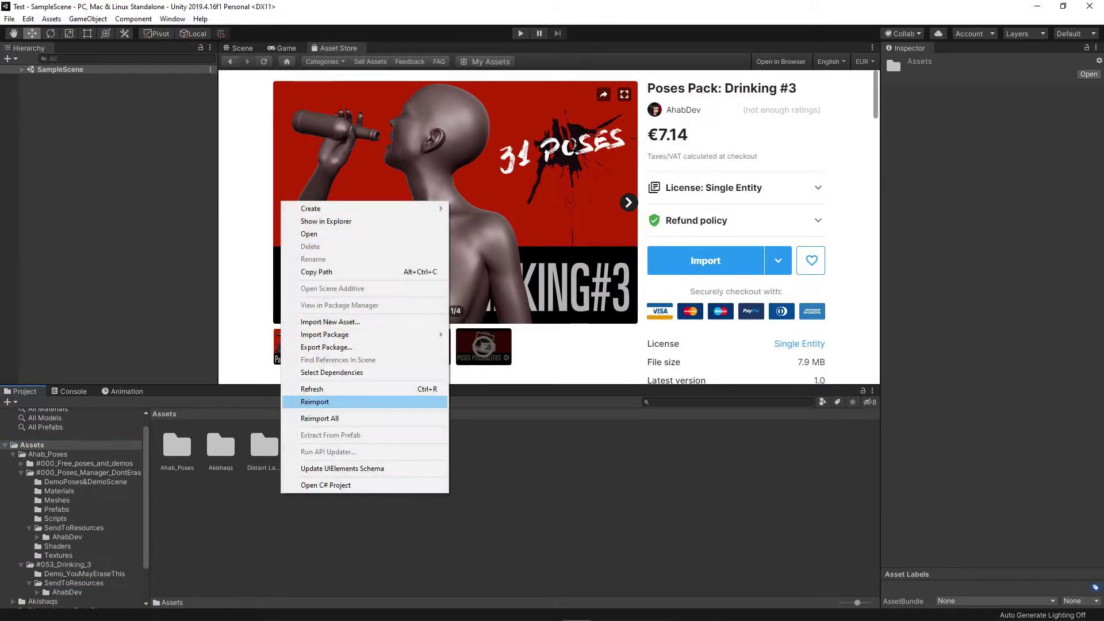
mouse_move(322, 208)
mouse_move(506, 206)
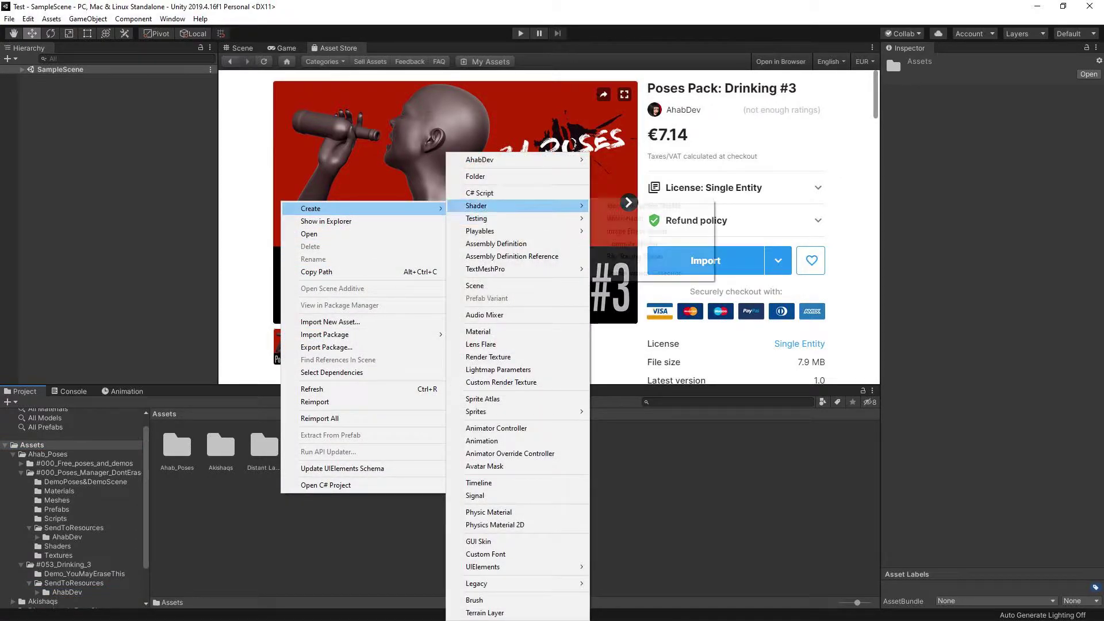
click(475, 176)
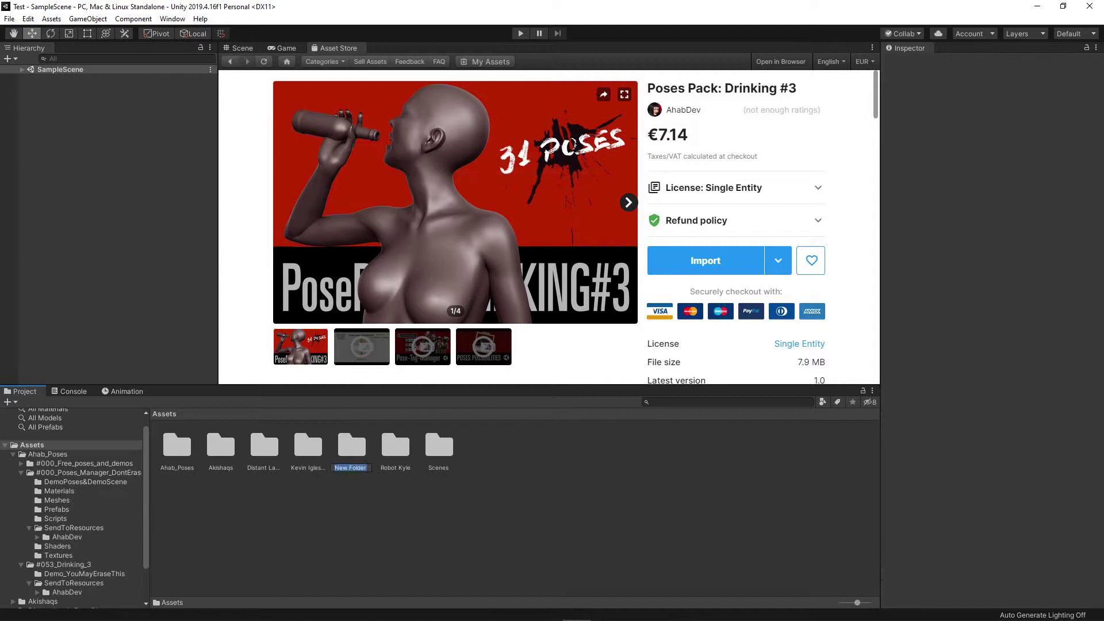
text(Resources)
key(Return)
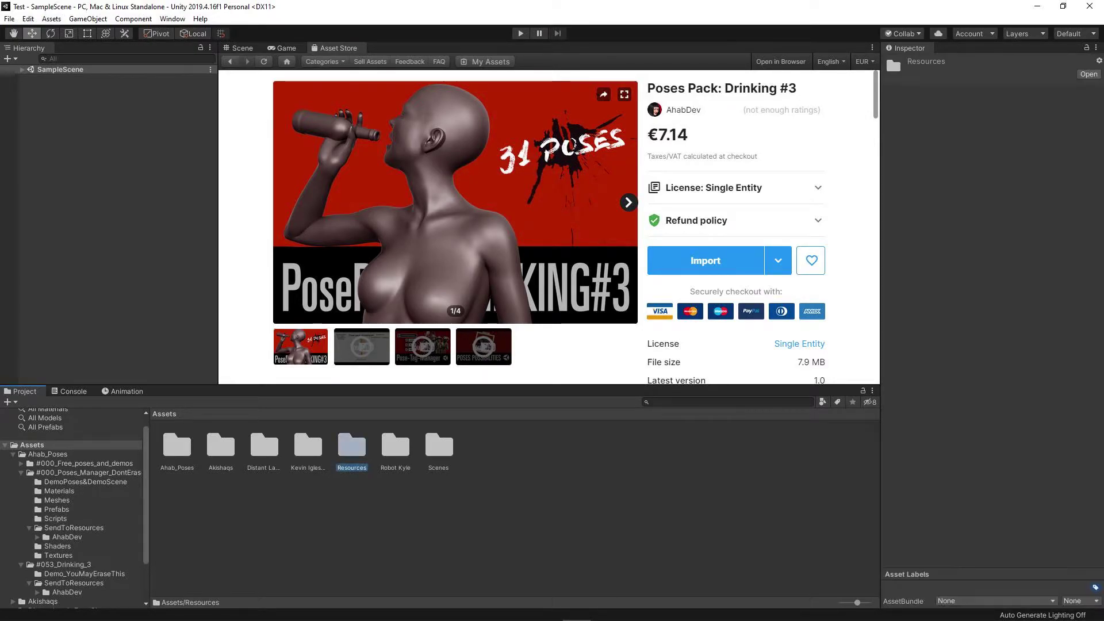
- Move the Poses Manager's AhabDev folder into Resources, and all files from #053_Drinking_3's PoseDatas folder into Resources/AhabDev/PoseDatas
drag(67, 536, 352, 450)
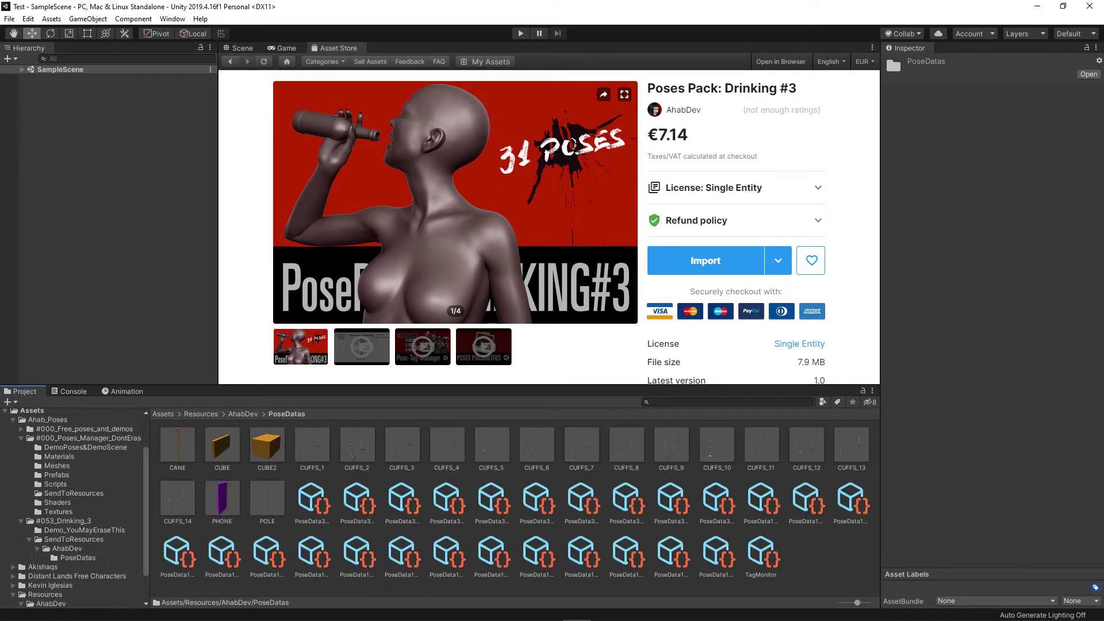
click(78, 558)
key(ctrl+a)
scroll(74, 506, down, 2)
drag(177, 444, 61, 574)
- Delete the leftover SendToResources folders from #000_Poses_Manager_DontErase and #053_Drinking_3
click(67, 509)
click(74, 453)
key(Delete)
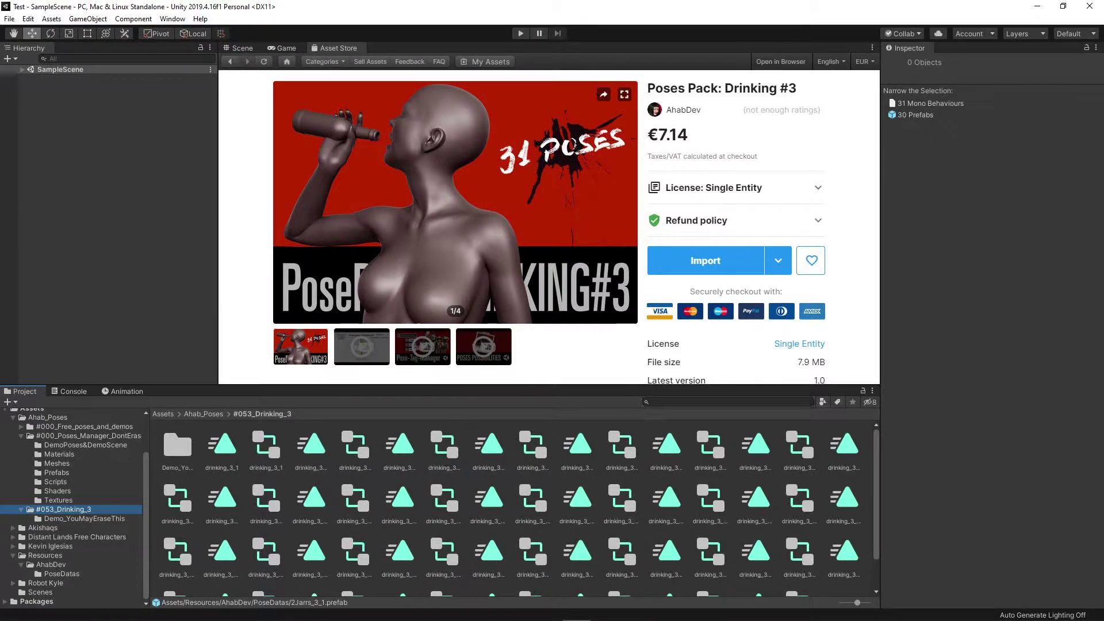
- Open the DemoScene_Drinking_3 scene from the Demo_YouMayEraseThis folder of #053_Drinking_3
mouse_move(876, 493)
mouse_down()
mouse_move(876, 506)
mouse_move(876, 494)
mouse_up()
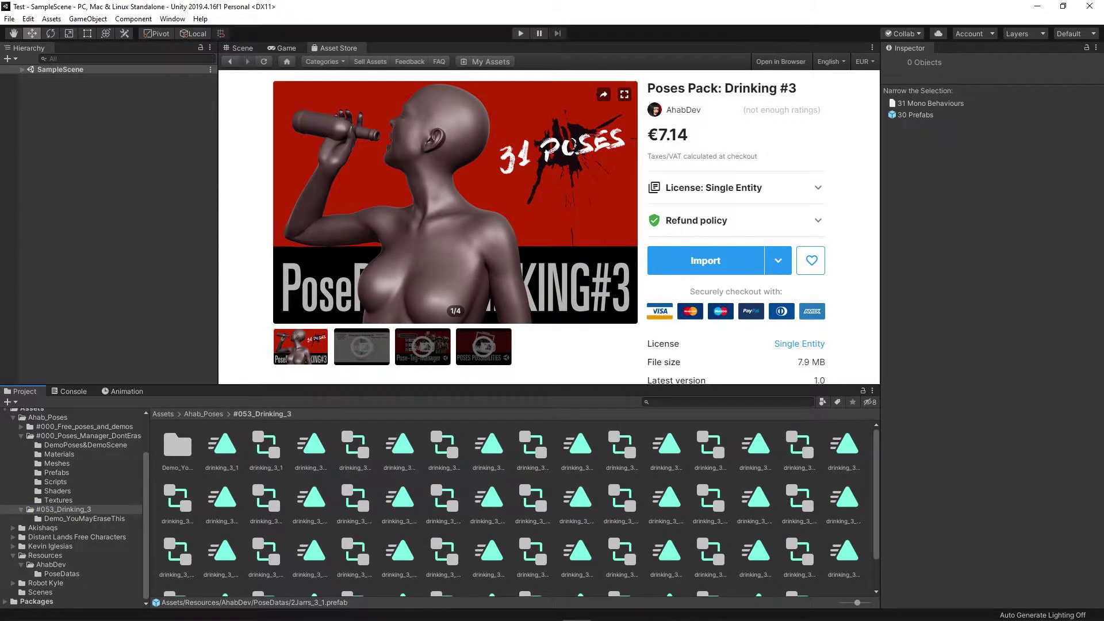
click(221, 445)
double_click(177, 446)
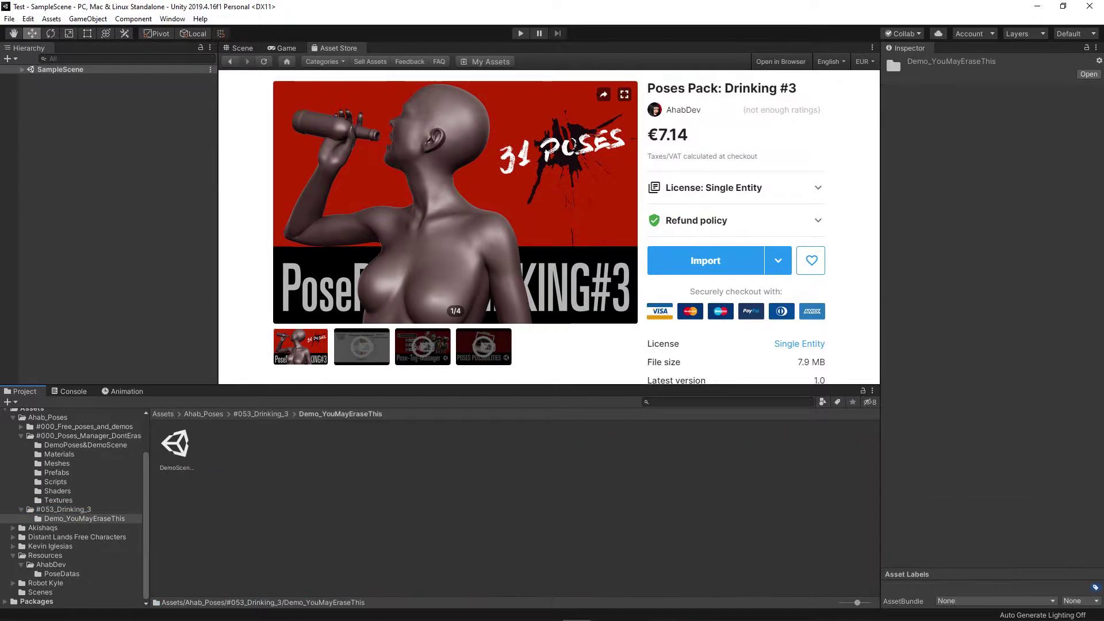
click(176, 446)
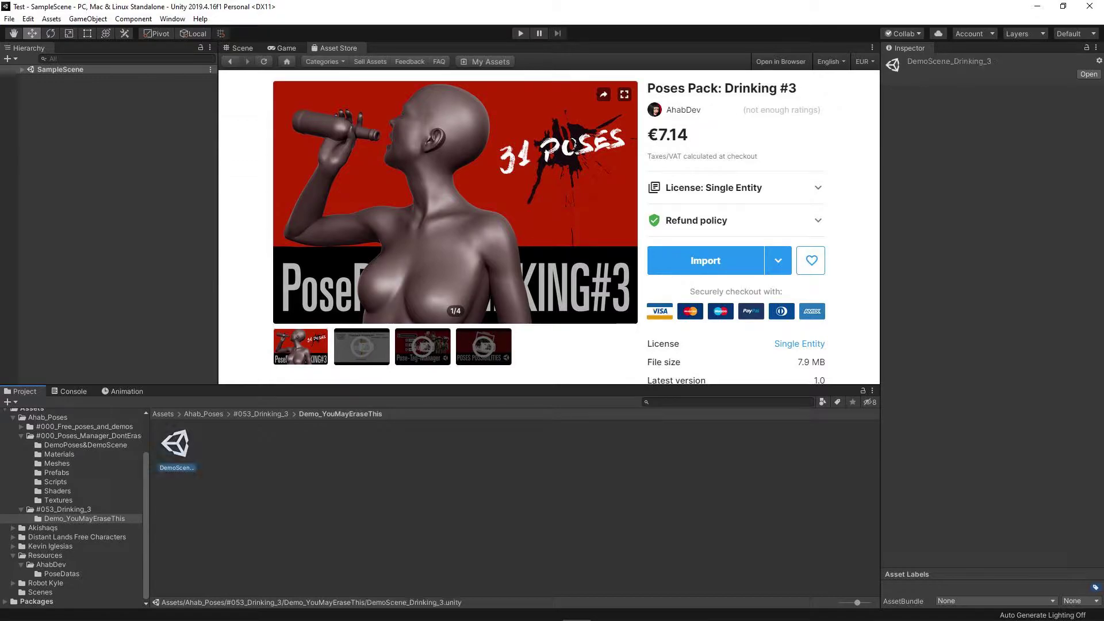
double_click(176, 445)
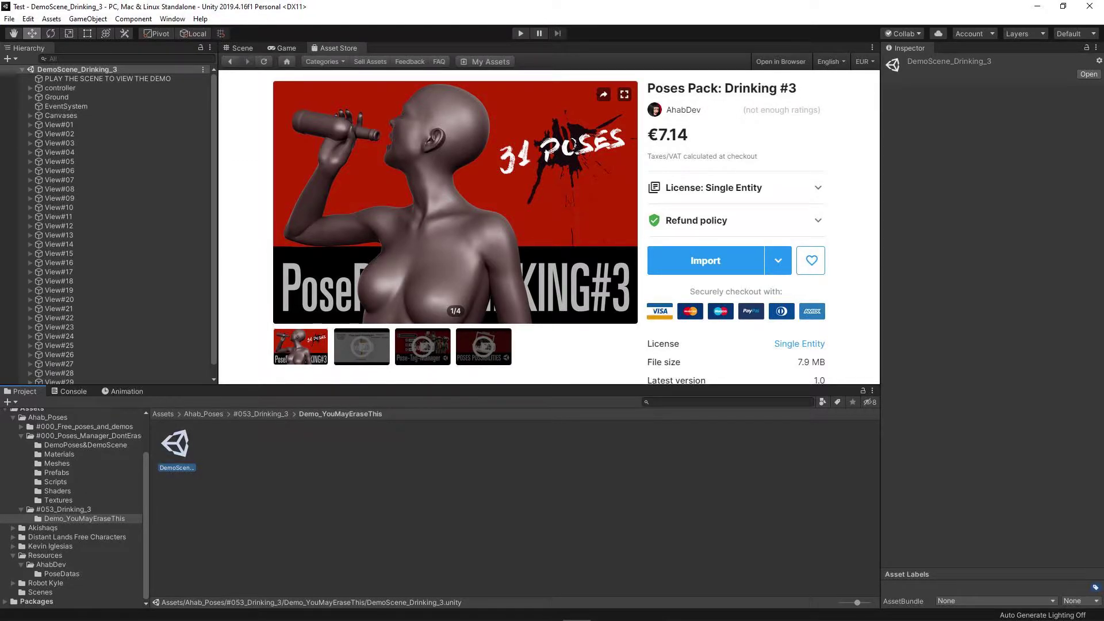
- Run the drinking demo scene and step forward through its poses up to drinking_3_7
click(238, 47)
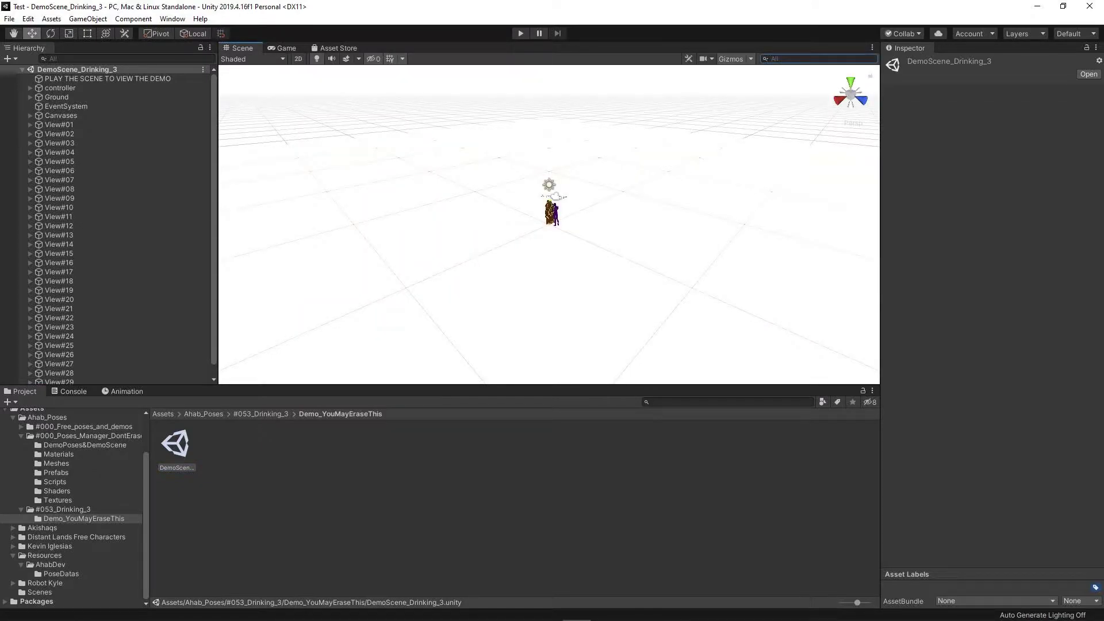
click(520, 33)
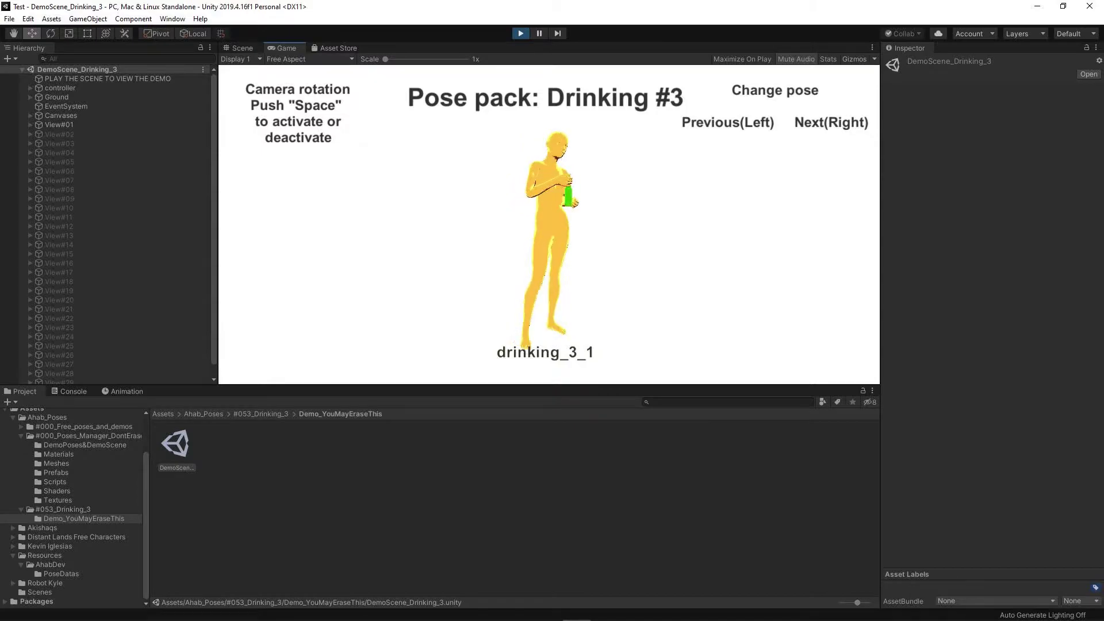
key(Right)
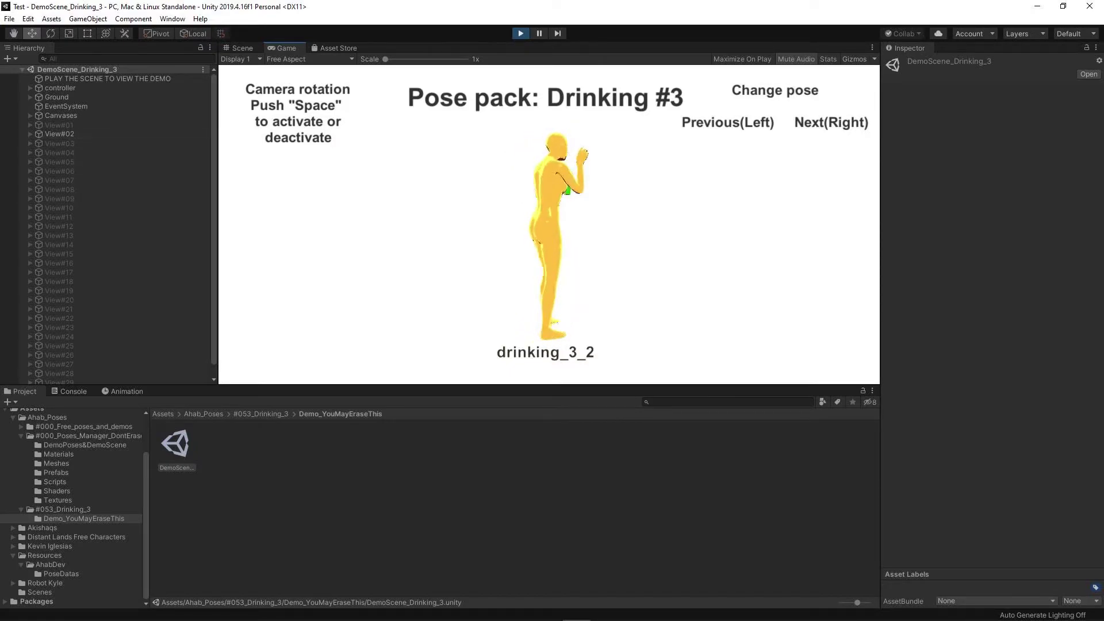
key(Right)
key(Right)
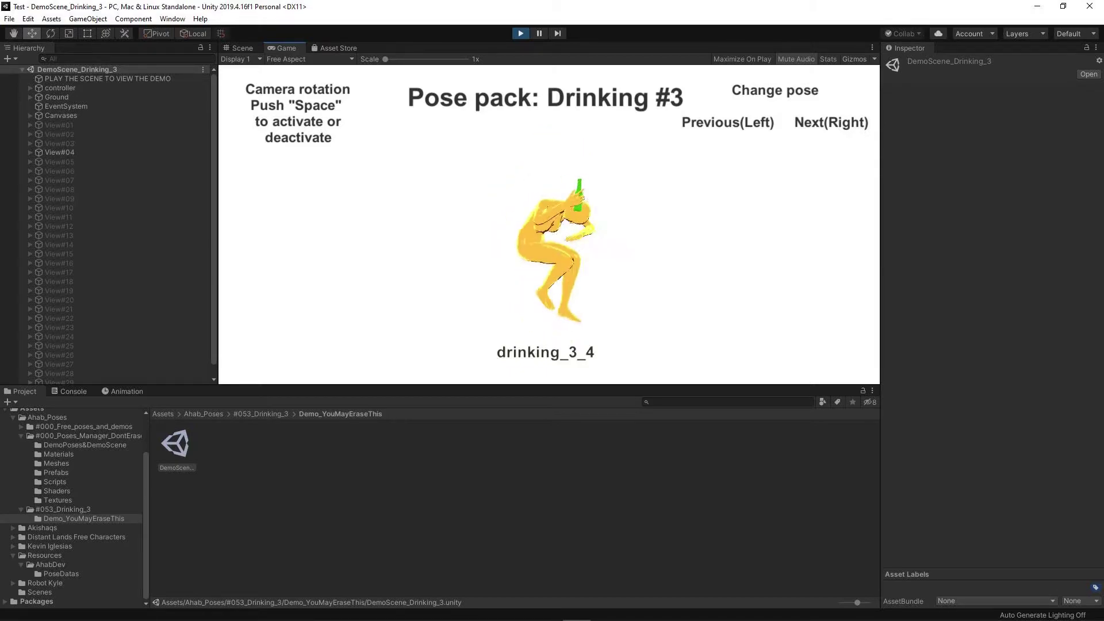
key(Right)
key(Right)
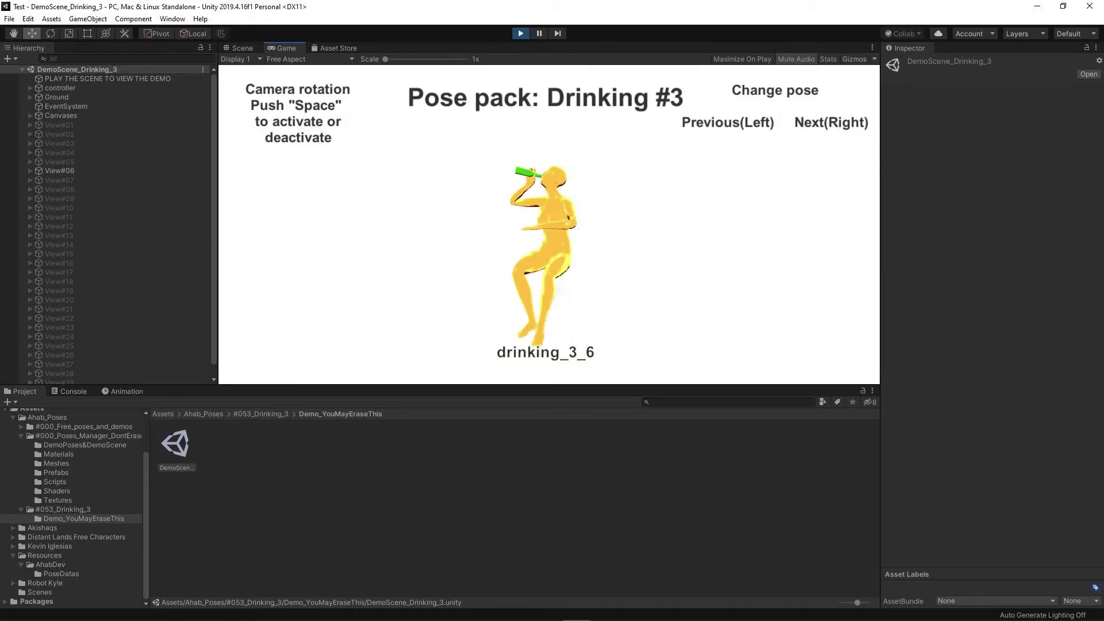
key(Right)
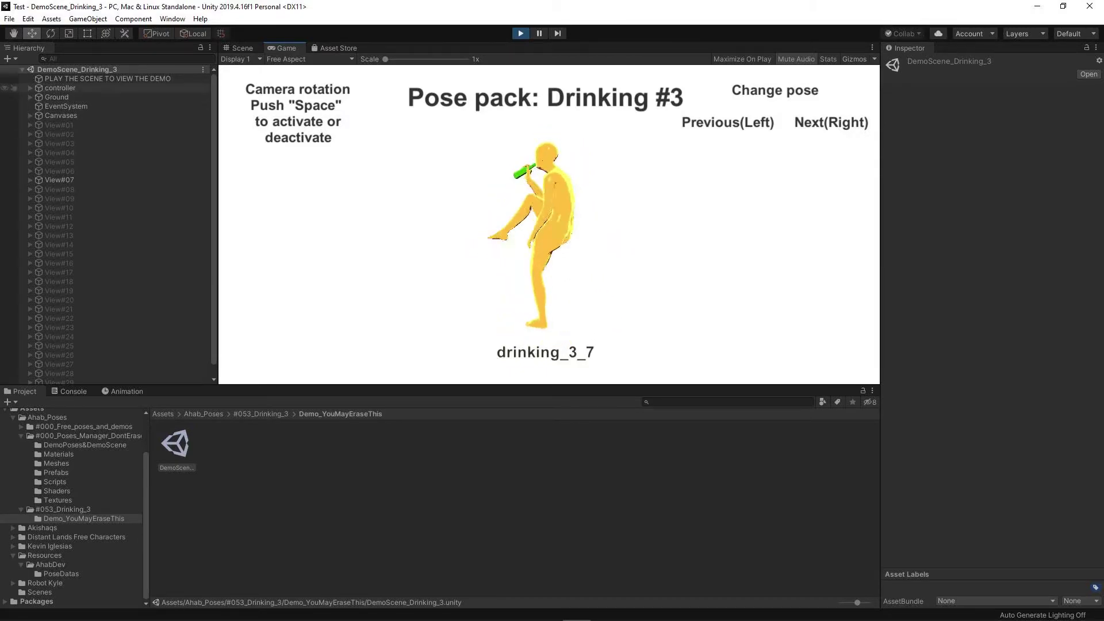
- Examine the Demo Scene Manager settings of the controller object while the demo is running
click(59, 88)
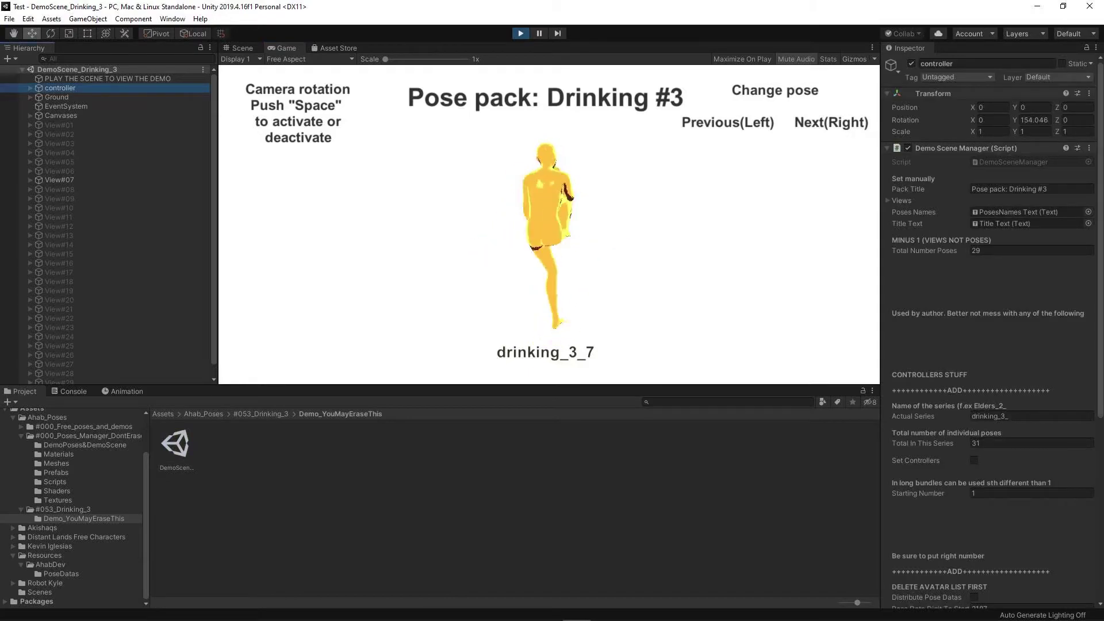
scroll(989, 339, down, 8)
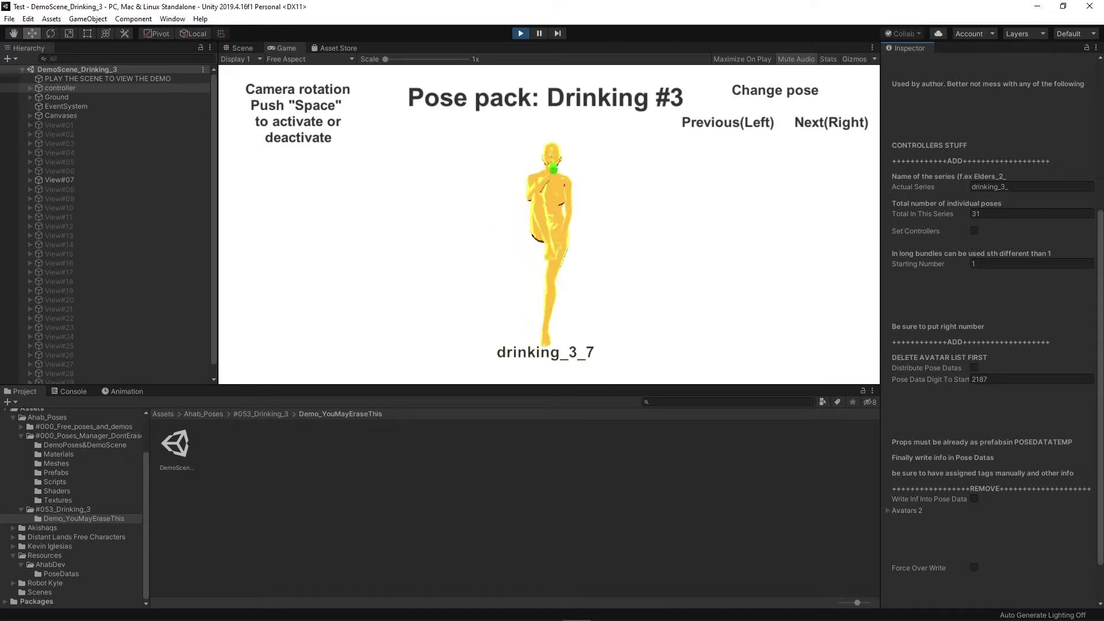
scroll(989, 339, up, 7)
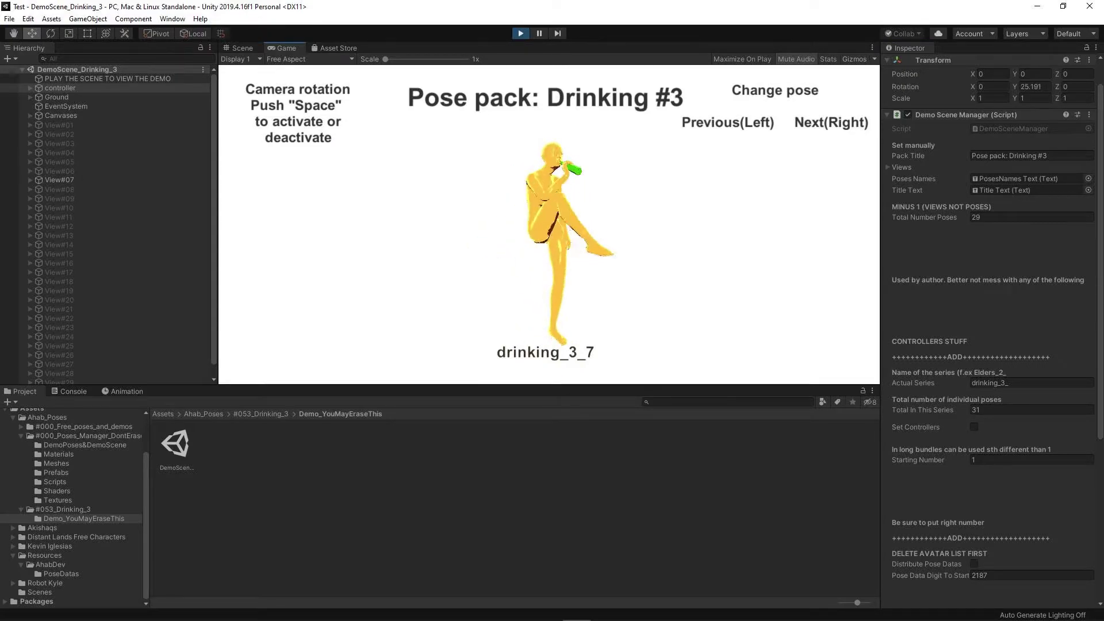
- Step through the remaining drinking poses until the demo cycles back to drinking_3_1, and stop the scene
key(Right)
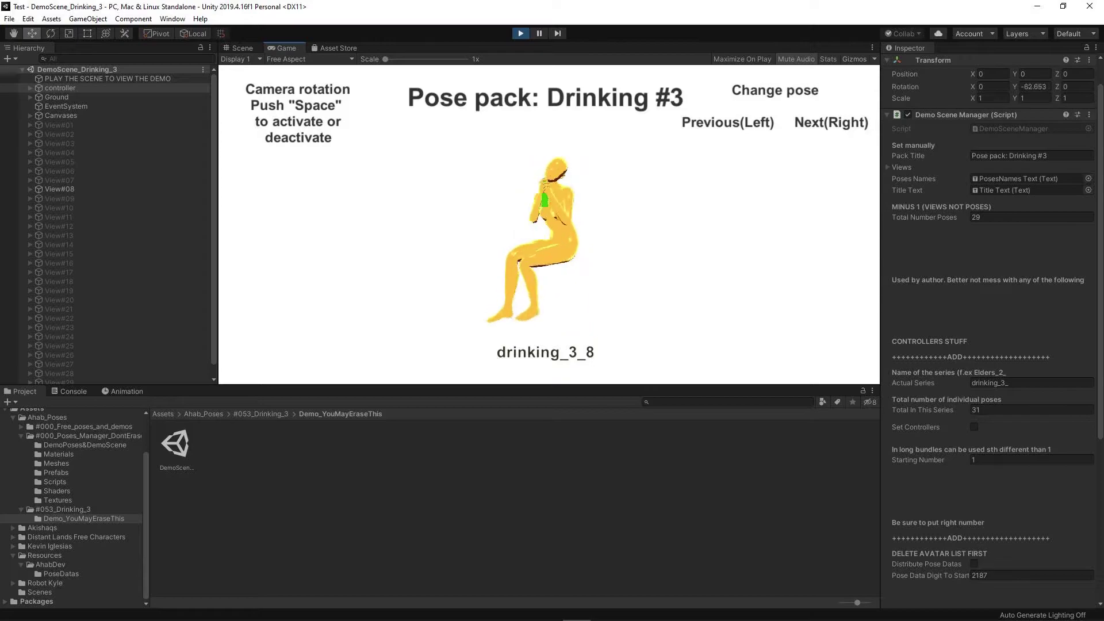
key(Right)
key(Right)
key(Right)
key(Right)
key(Right)
key(Right)
key(Right)
key(Right)
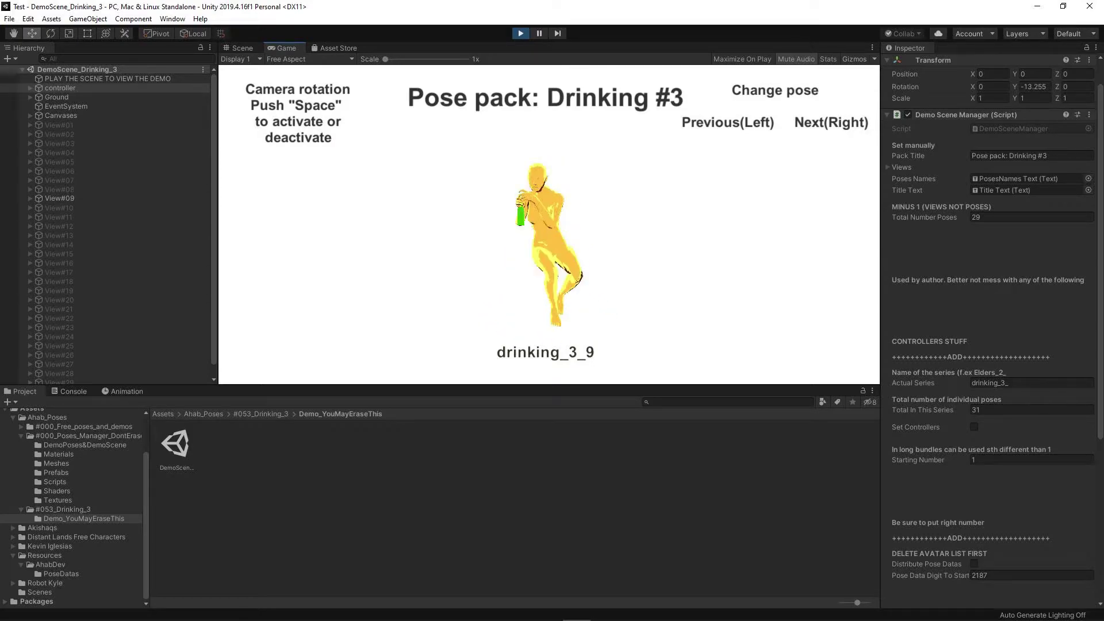
key(Right)
key(Right)
key(Right)
key(Right)
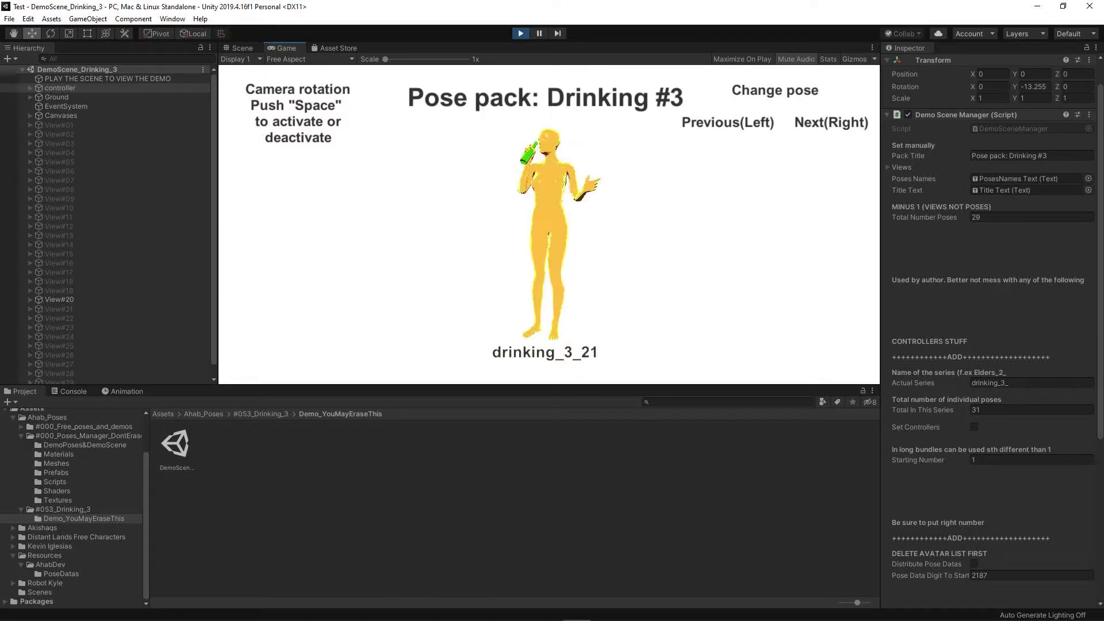
key(Right)
key(Right)
key(Right)
key(Right)
key(Right)
key(Right)
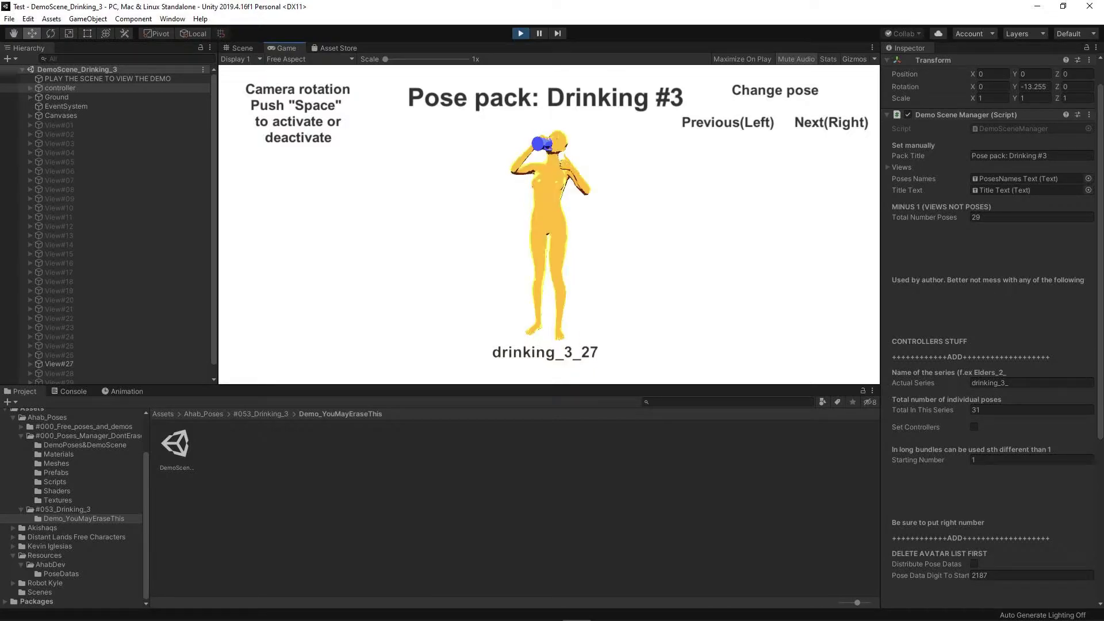
key(Right)
key(Right)
key(Right)
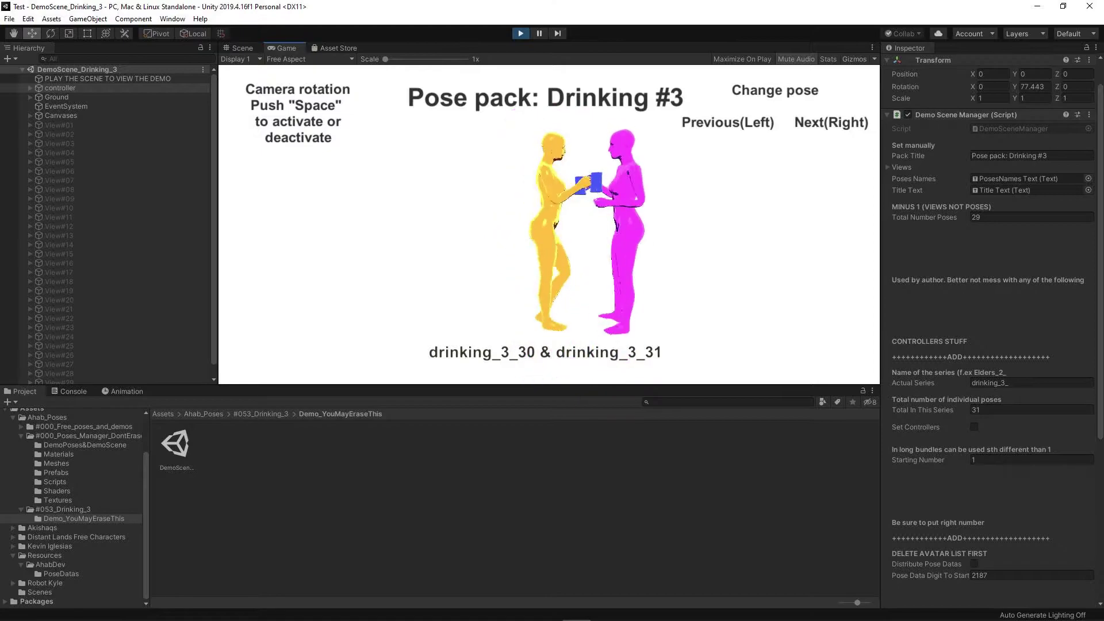
key(Right)
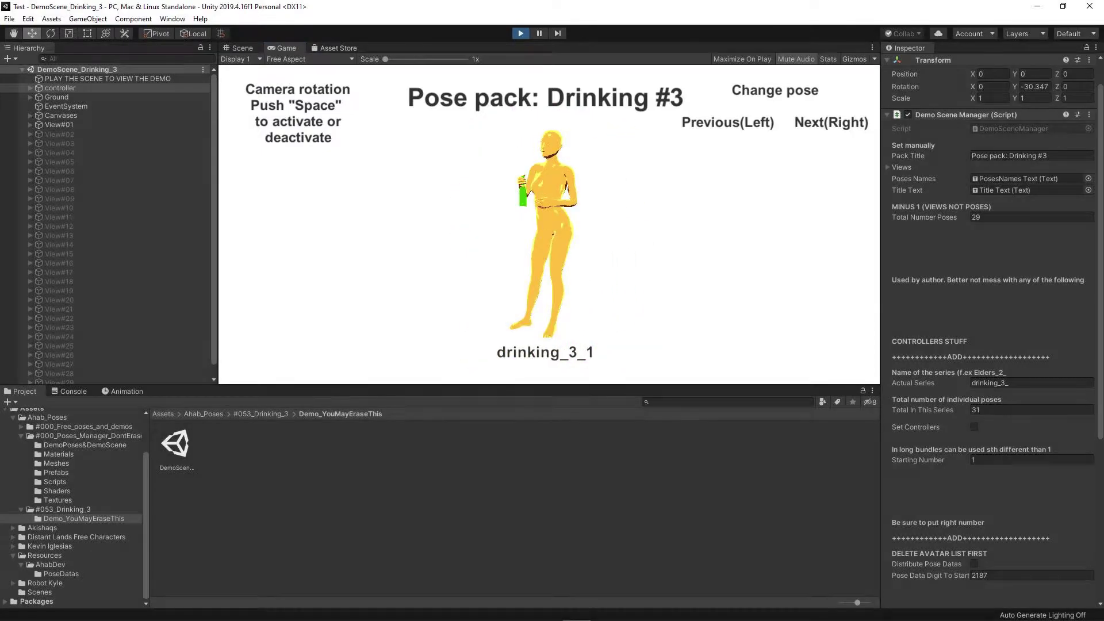
click(520, 34)
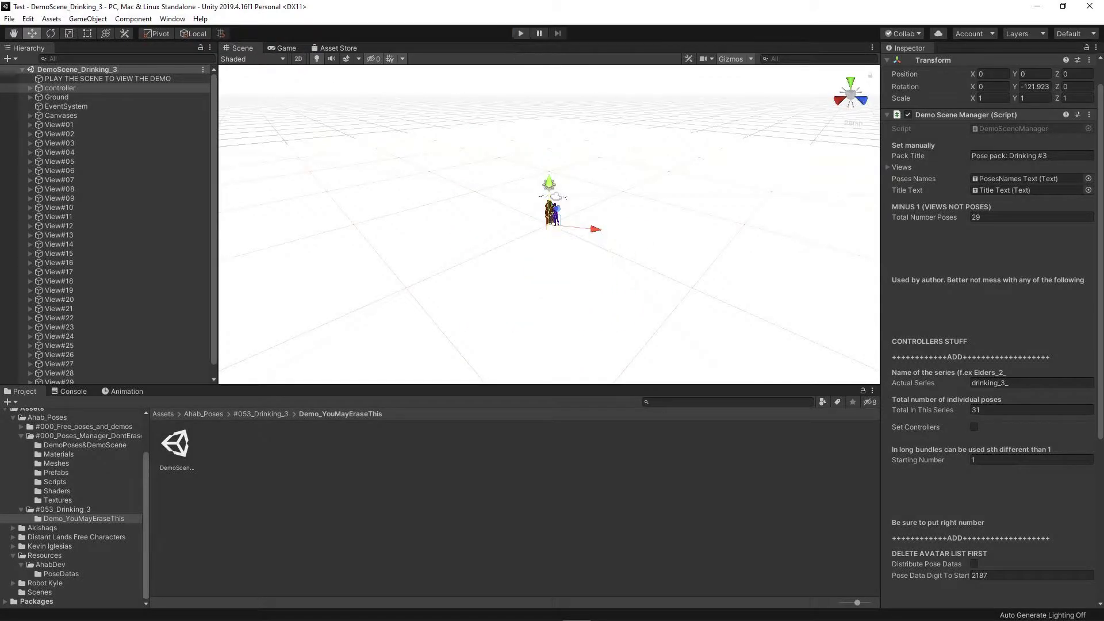
- Open SampleScene from the Scenes folder and collapse the Ahab_Poses and Resources folders in the project tree
click(39, 592)
double_click(175, 449)
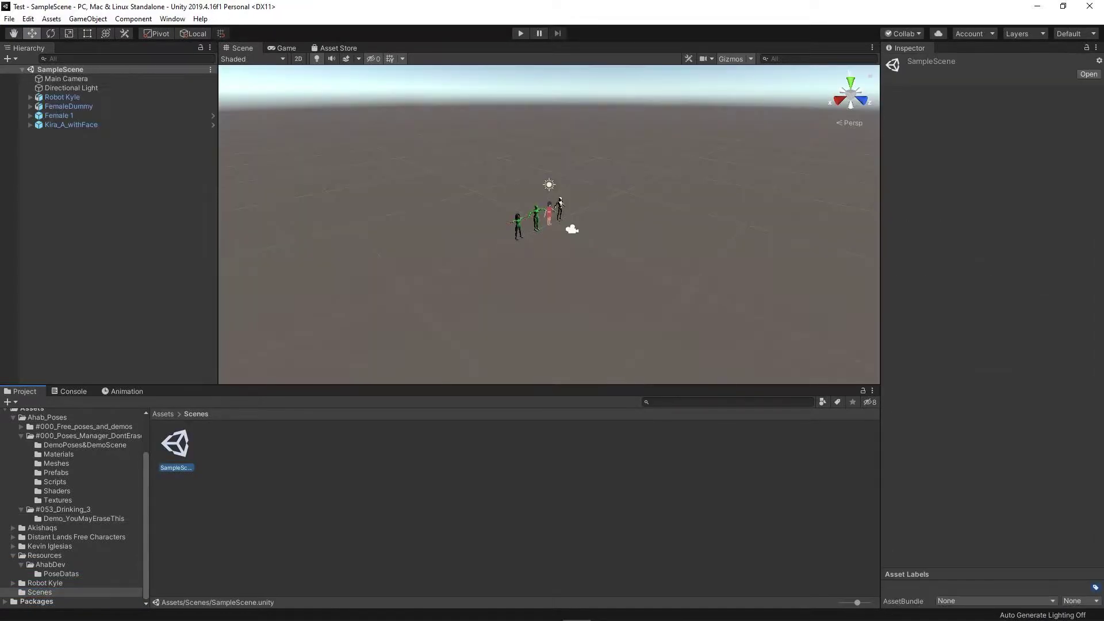
right_drag(549, 224, 463, 195)
scroll(549, 224, up, 3)
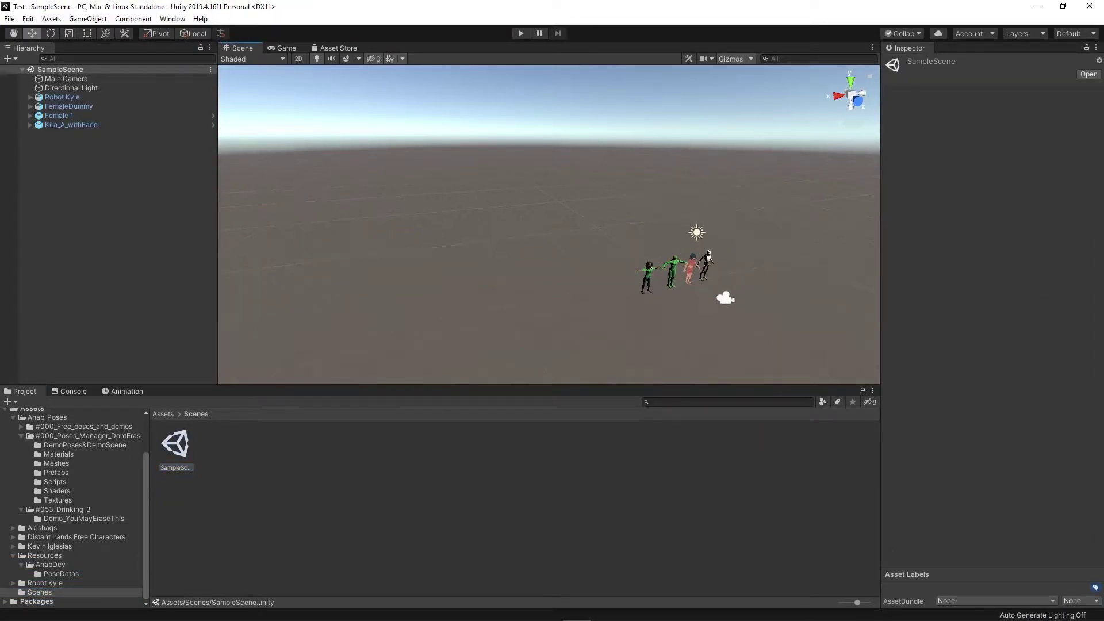
scroll(549, 225, up, 5)
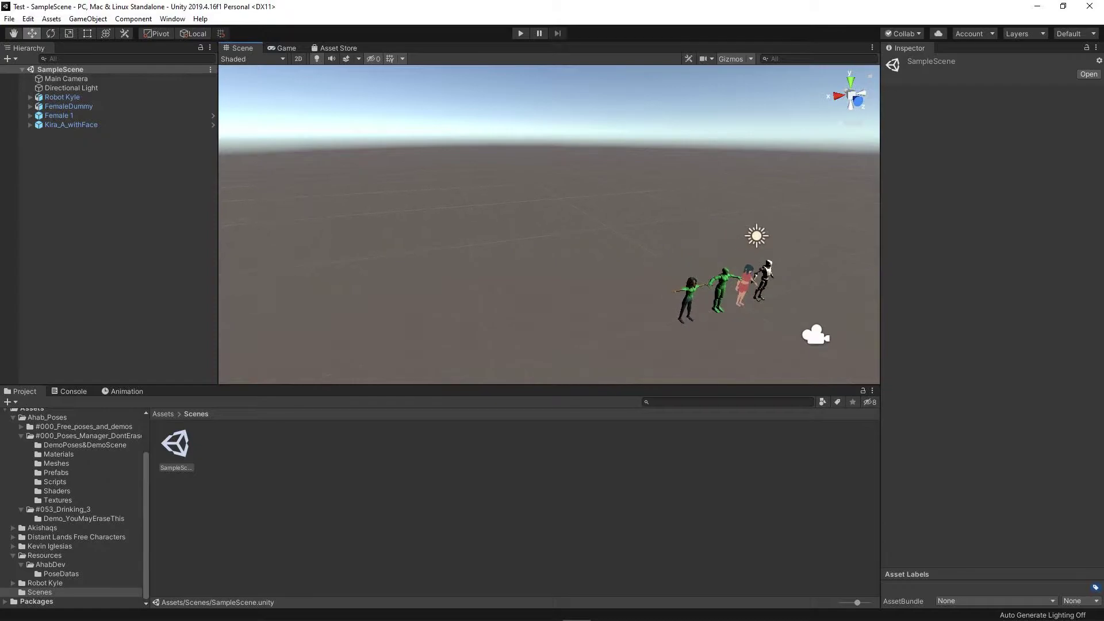
middle_drag(724, 288, 533, 228)
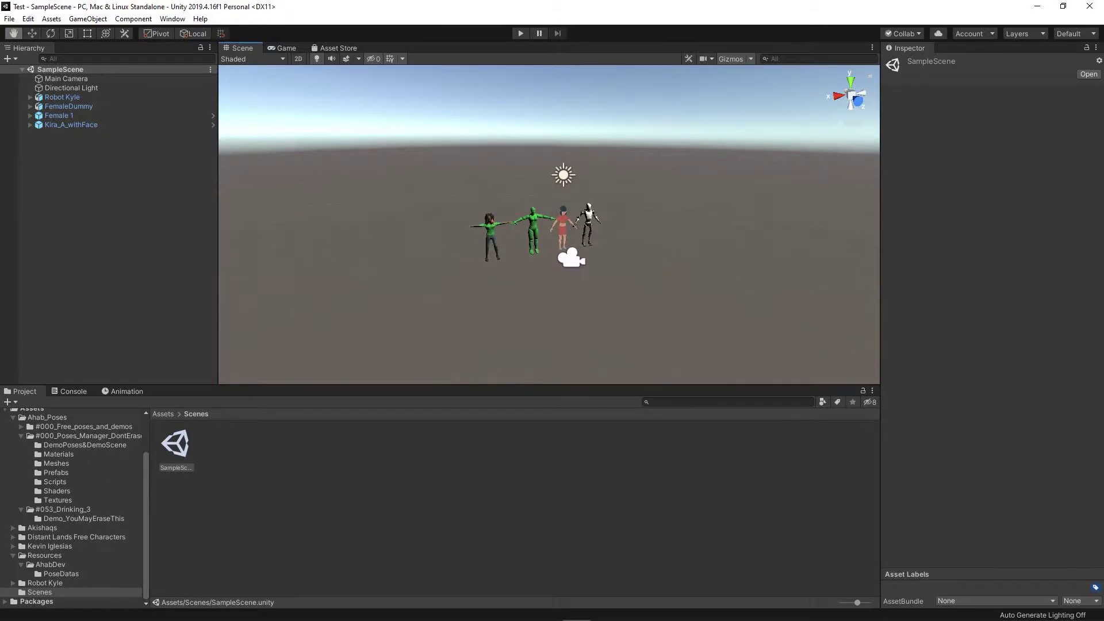
scroll(550, 225, up, 5)
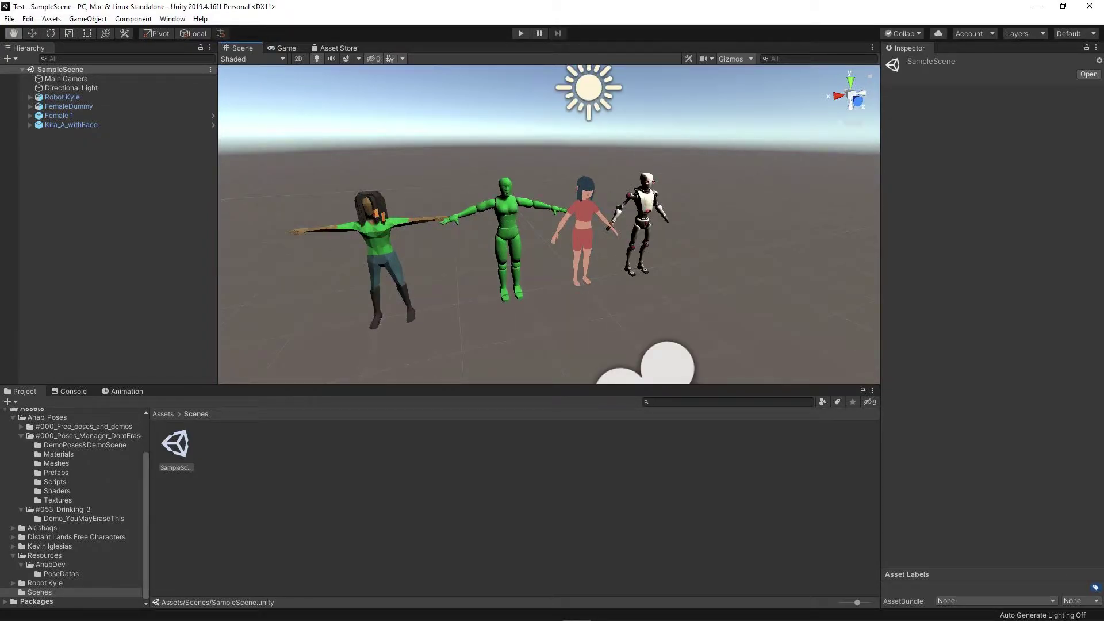
click(13, 416)
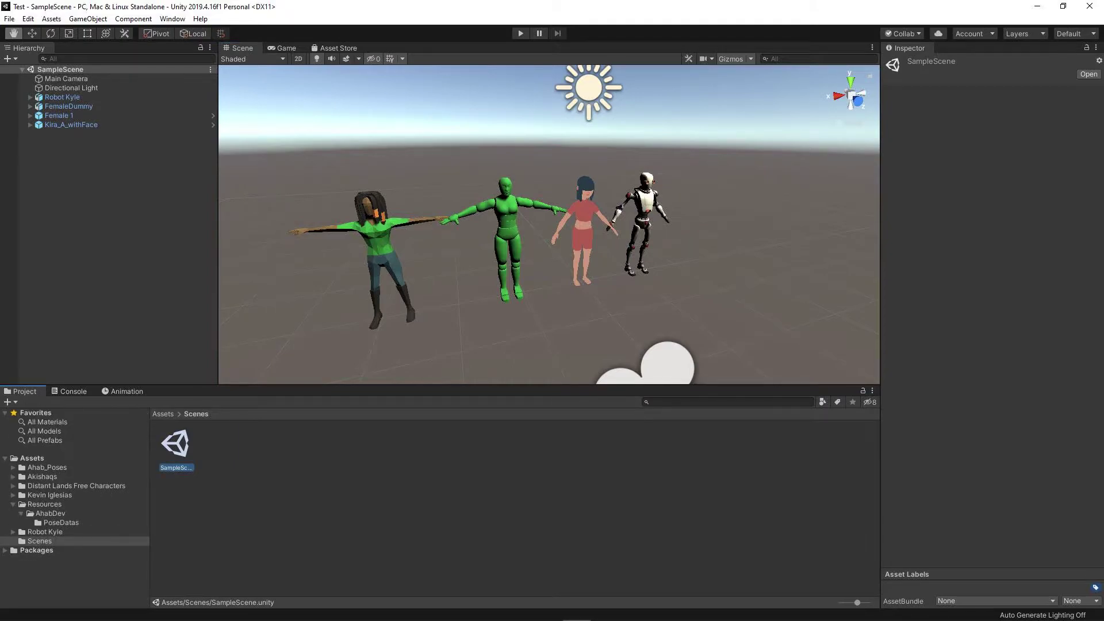
click(12, 505)
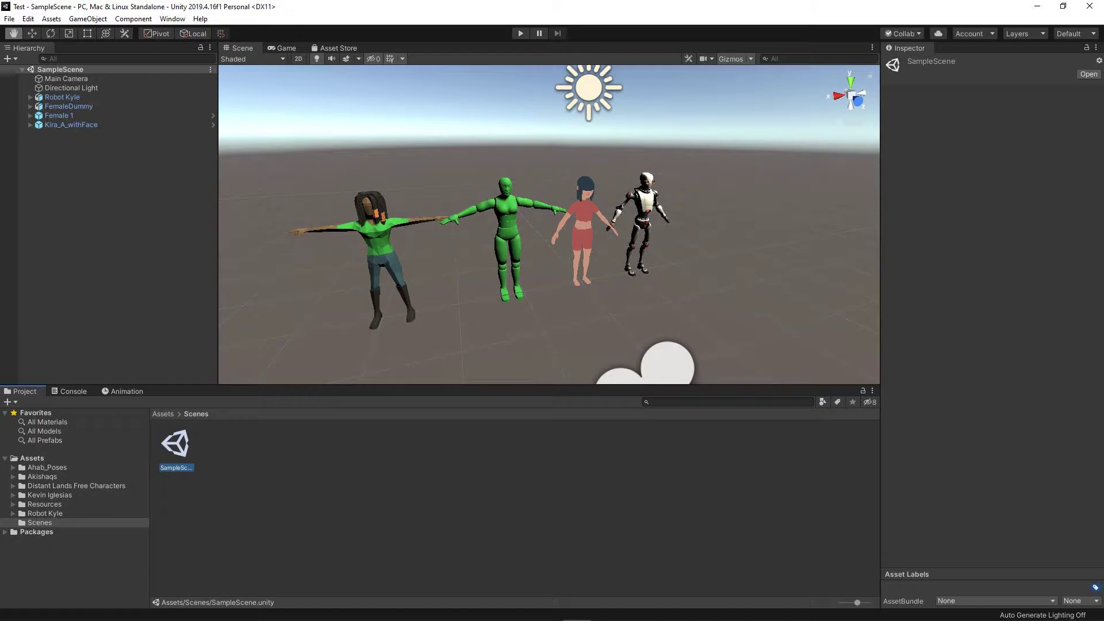
- Assign the drinking_3_1 animator controller to Robot Kyle, FemaleDummy, Female 1 and Kira_A_withFace together
right_drag(549, 224, 516, 208)
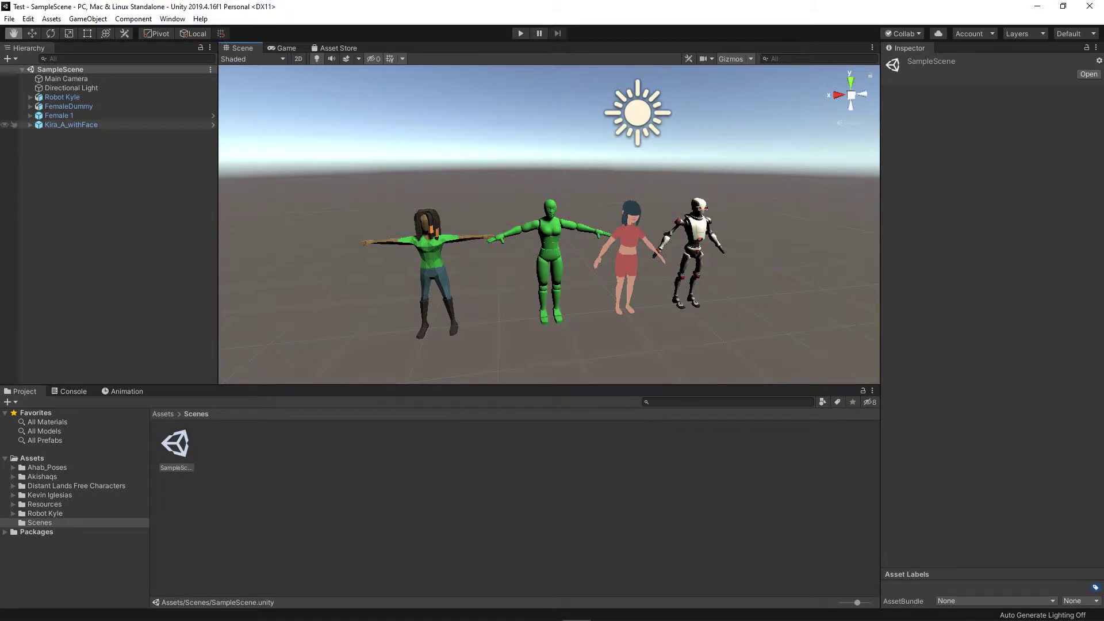
click(63, 97)
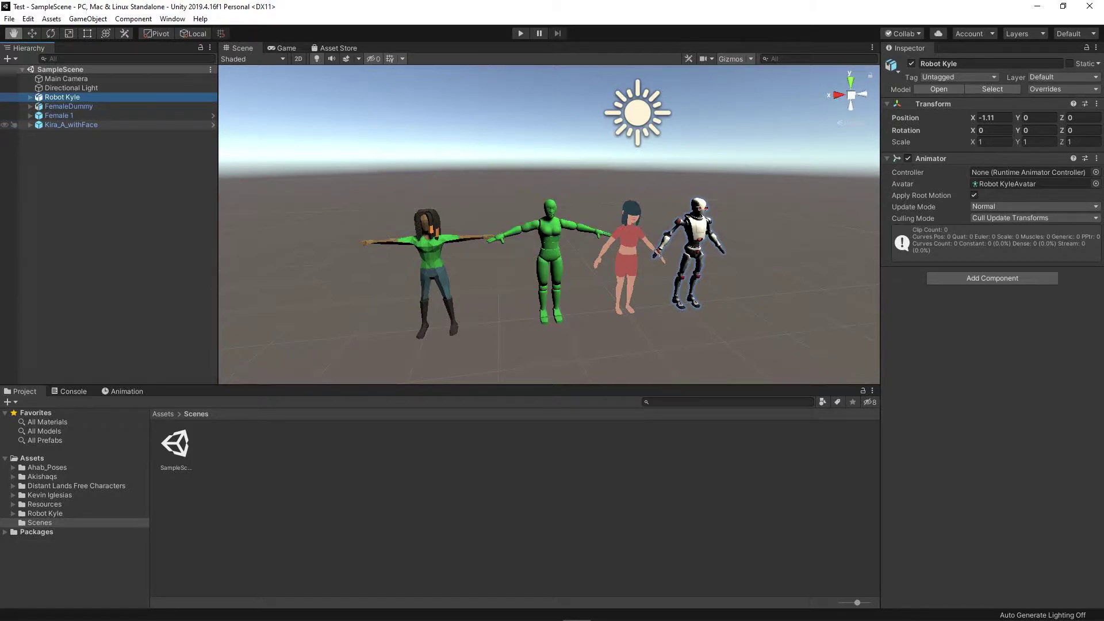
shift+click(71, 124)
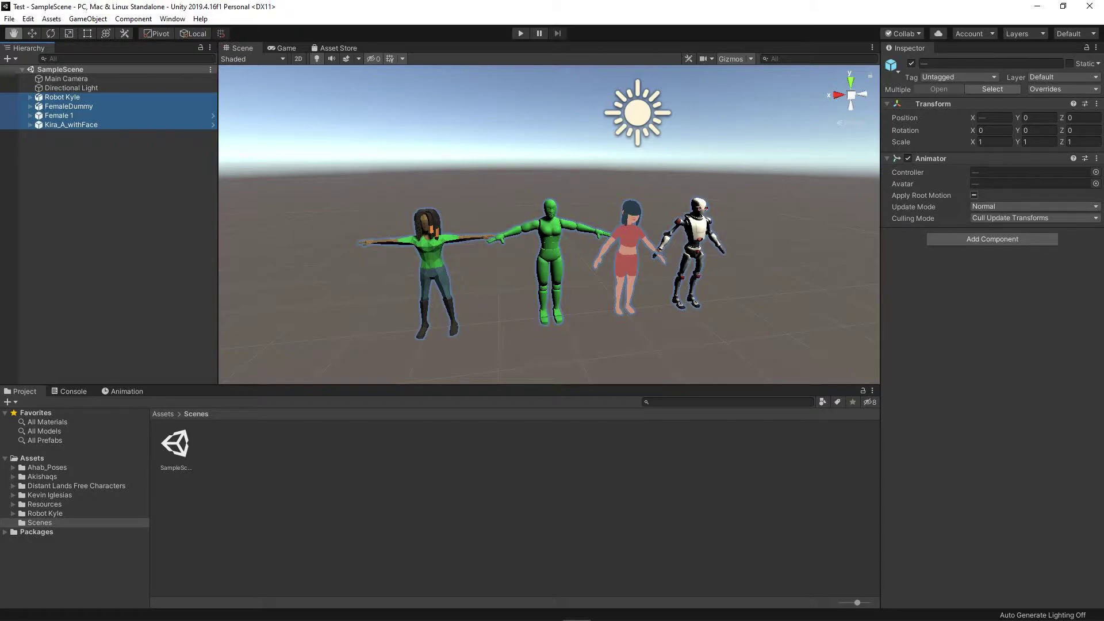
click(1095, 172)
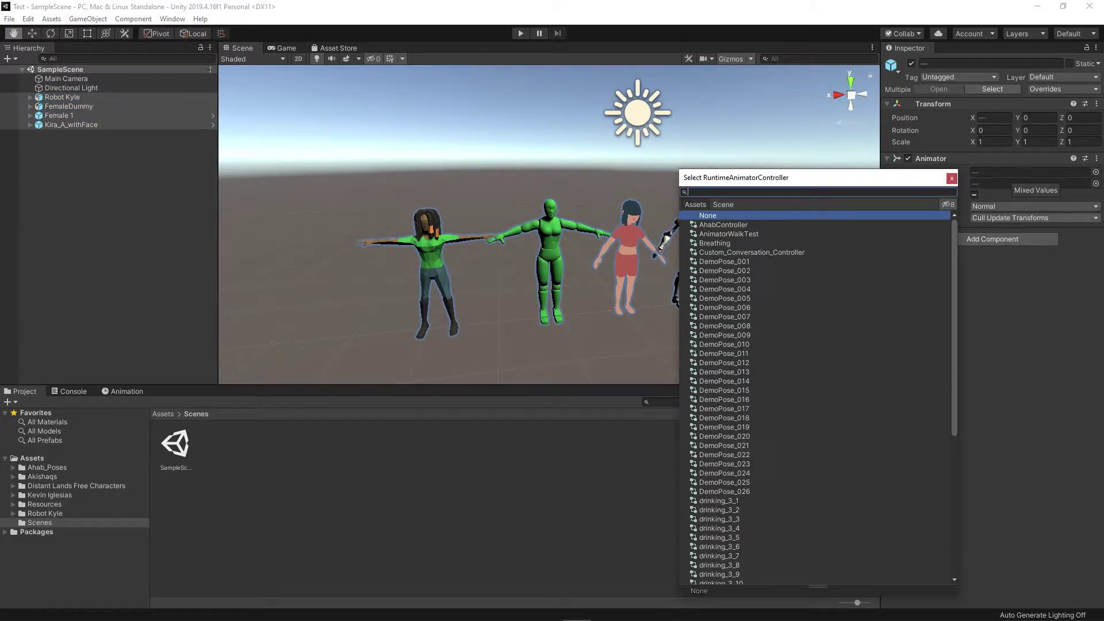
scroll(817, 397, down, 5)
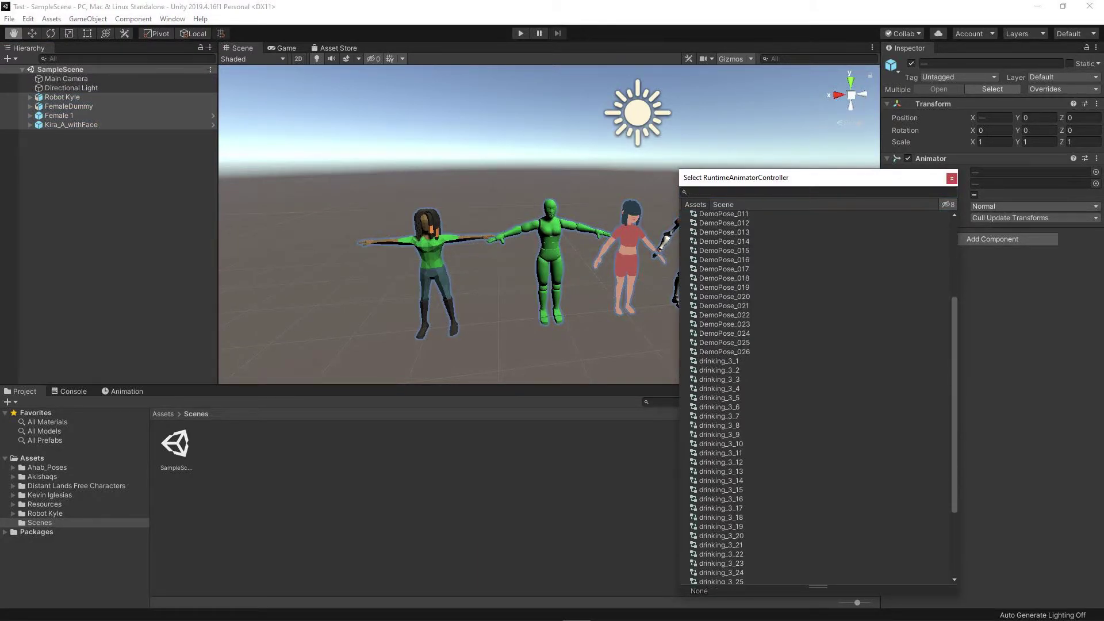
scroll(816, 397, down, 1)
click(718, 342)
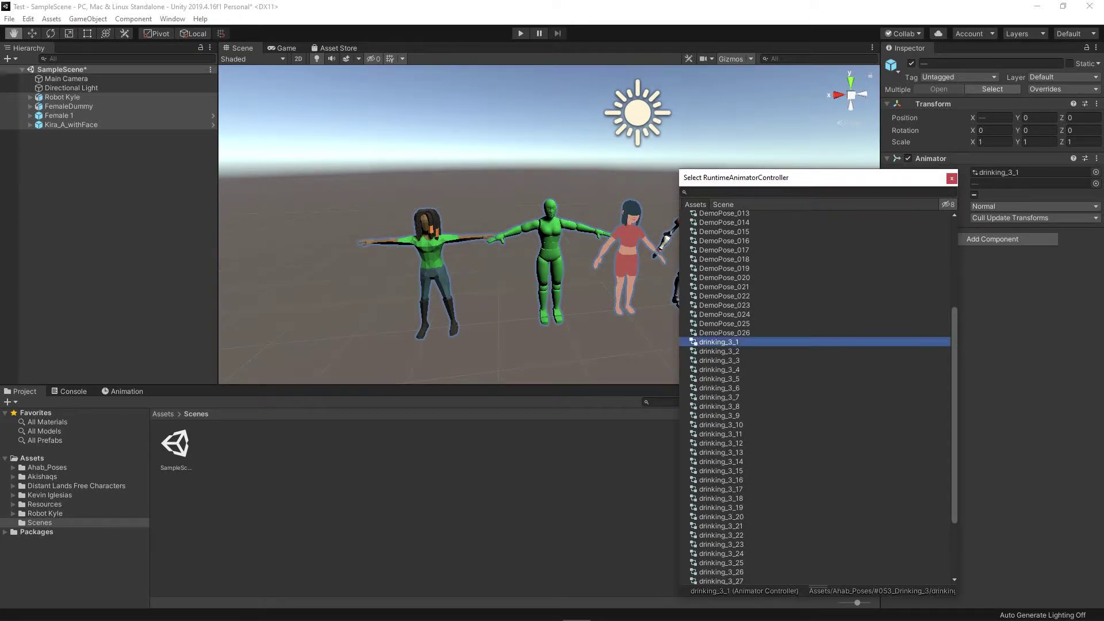
key(Return)
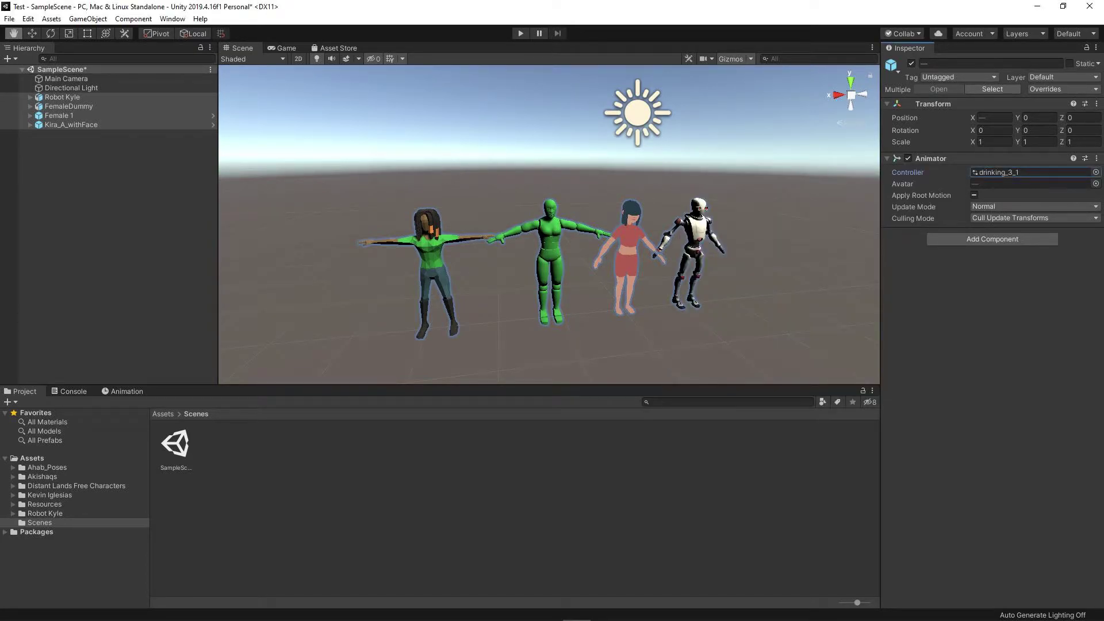
- Run SampleScene and set the Animator avatar of Female 1 to FemaleAvatar
key(ctrl+p)
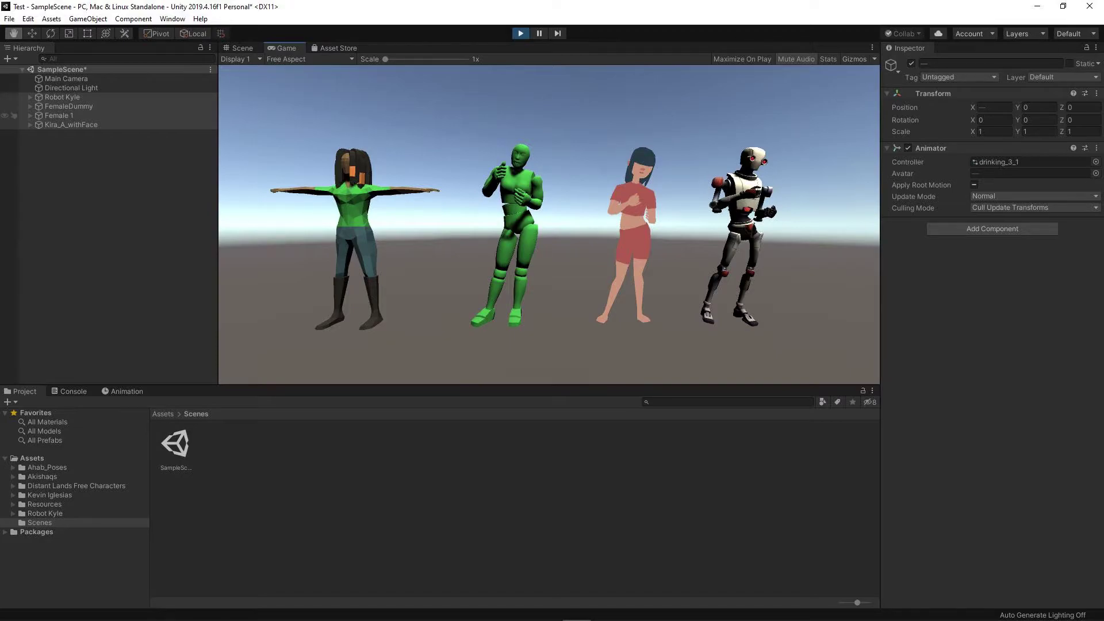
click(58, 115)
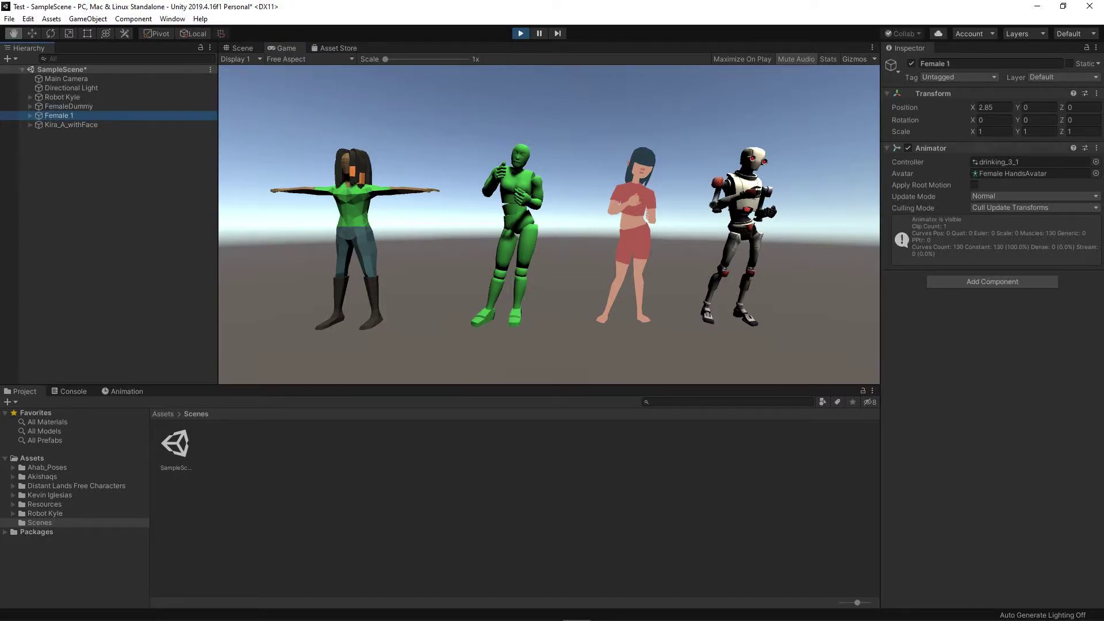
click(1095, 173)
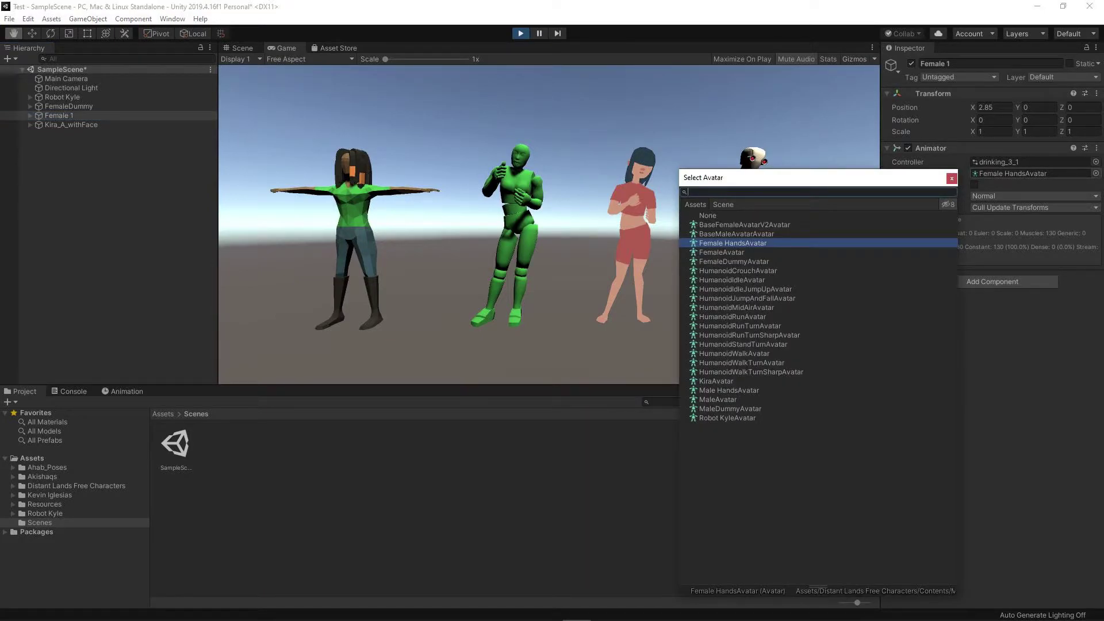
double_click(721, 252)
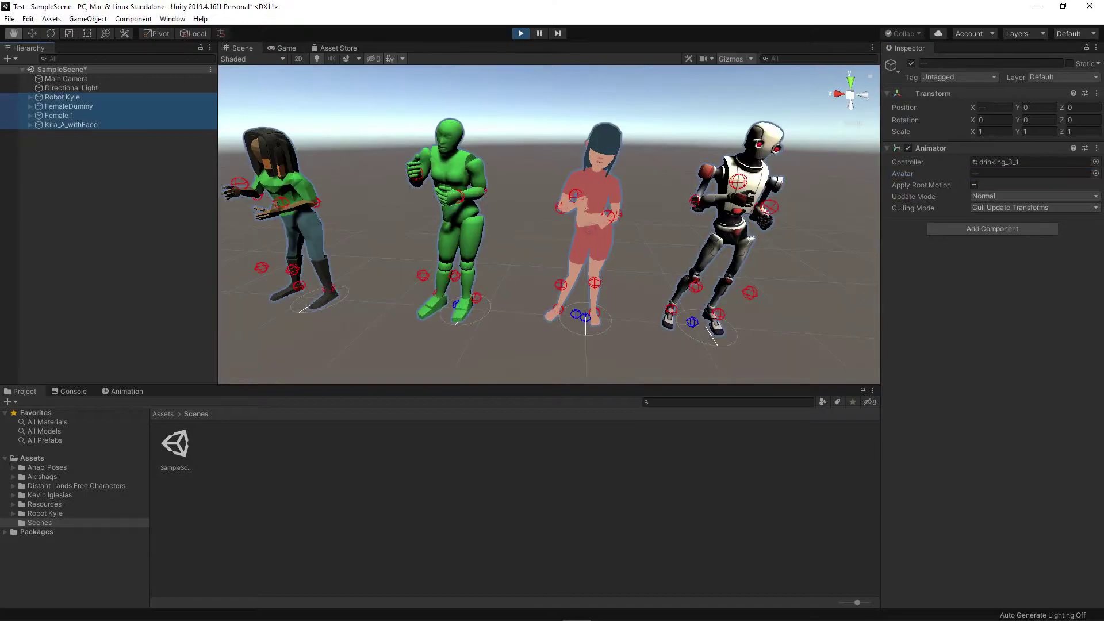
- Switch the animator controller of the four selected characters to drinking_3_2 and finally to drinking_3_3
click(1095, 161)
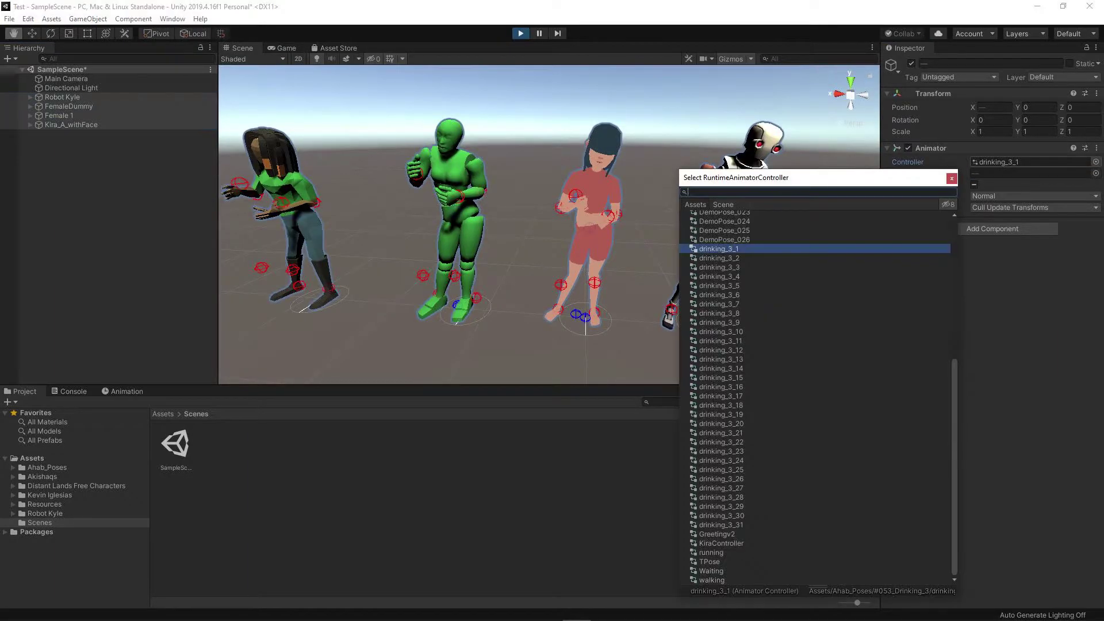
click(719, 257)
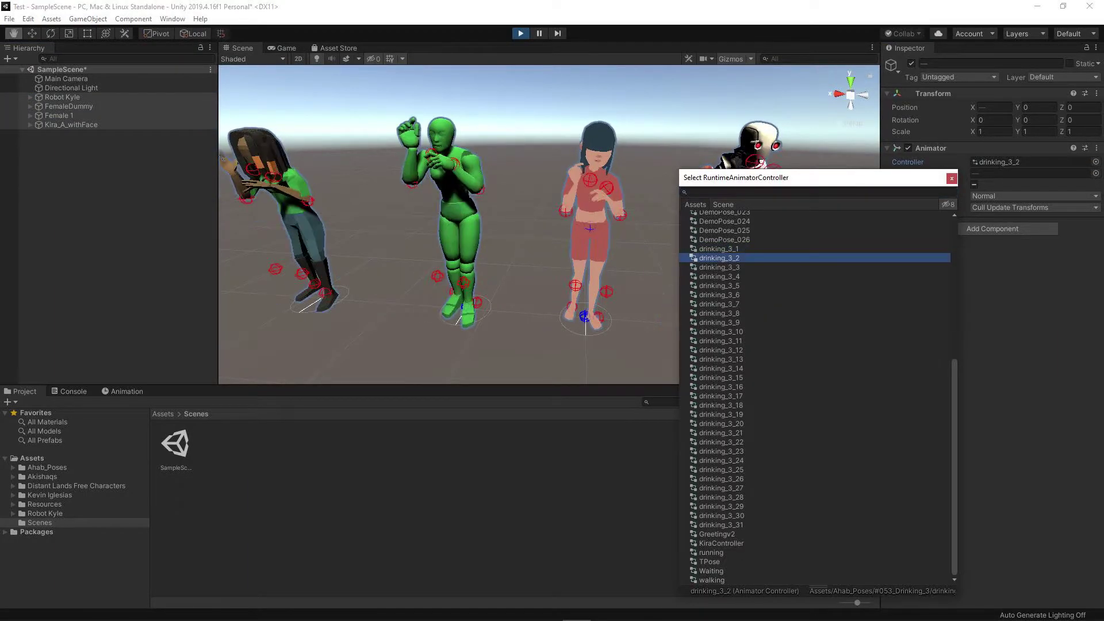
double_click(718, 267)
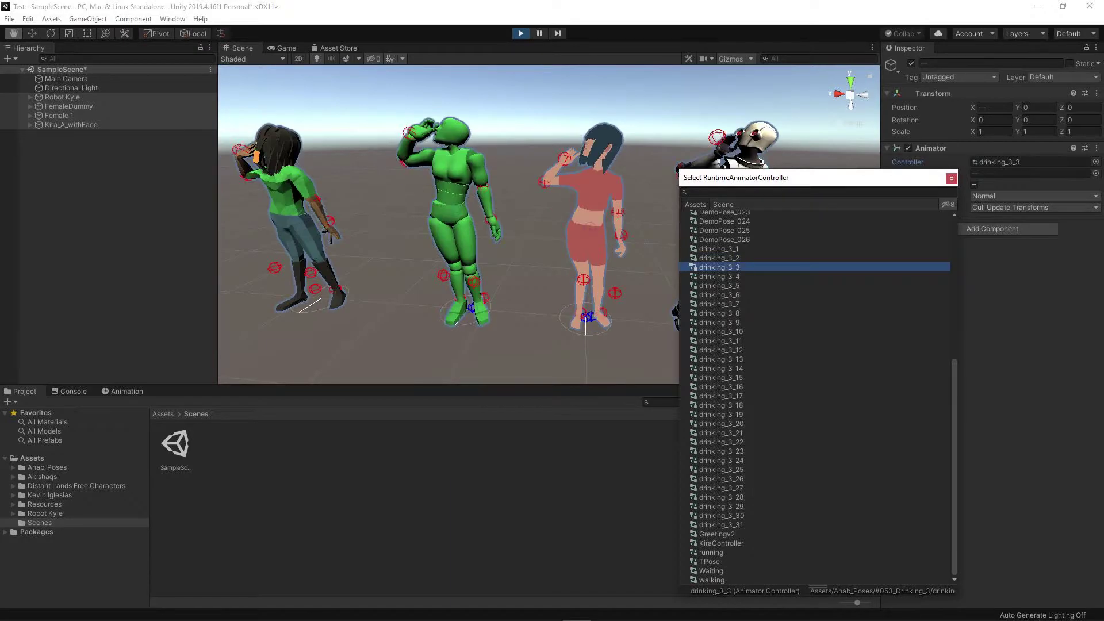
right_drag(549, 224, 549, 181)
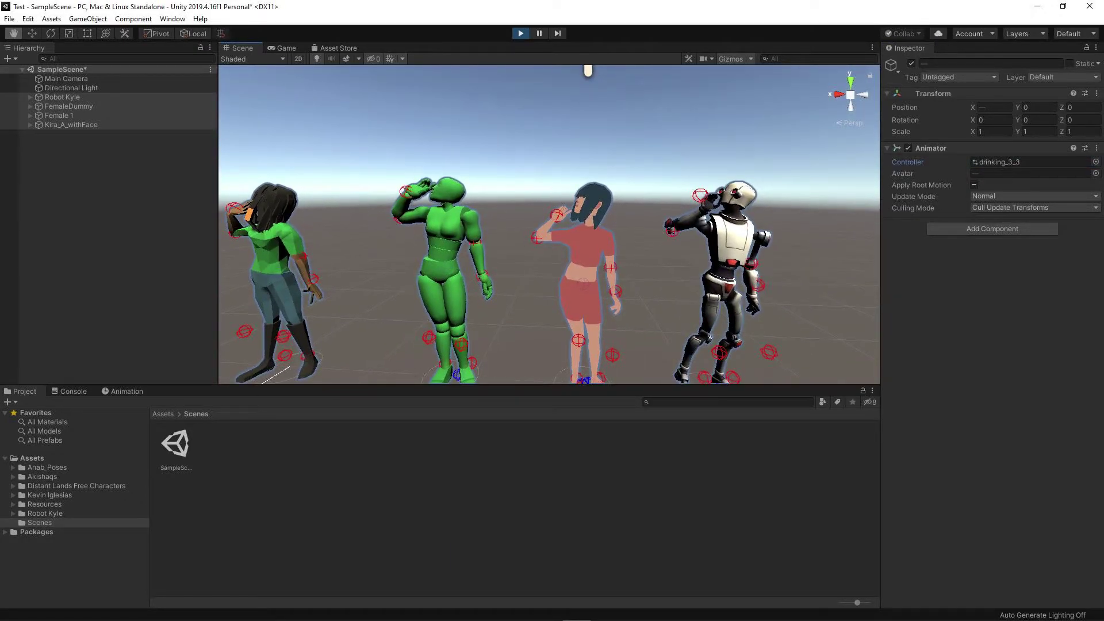
mouse_move(549, 224)
middle_down()
mouse_move(649, 189)
mouse_move(547, 208)
middle_up()
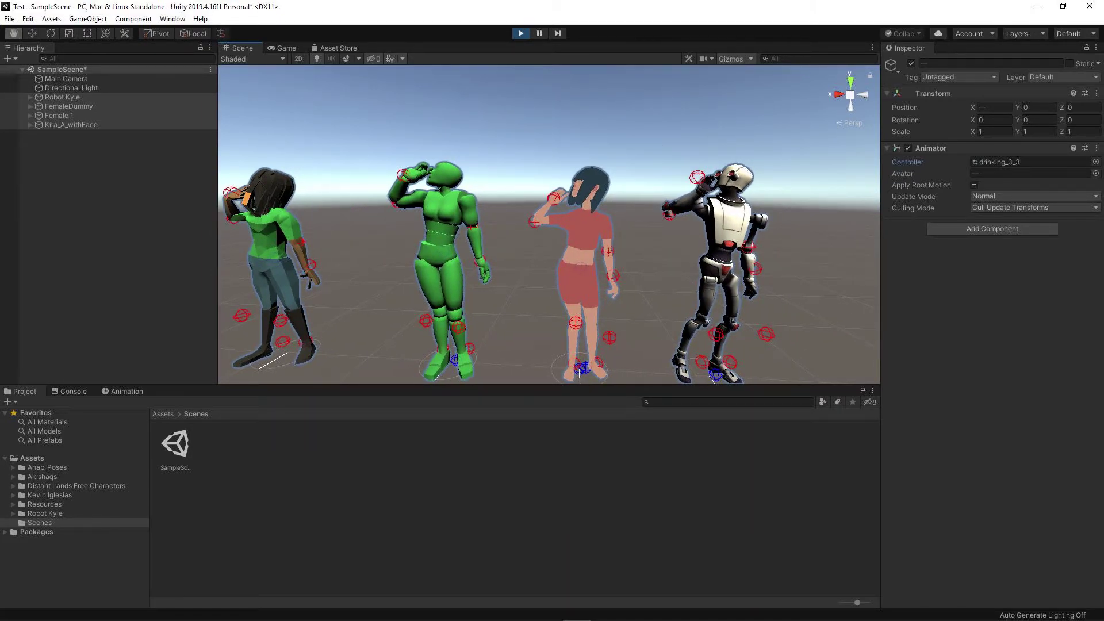
- Add the Bottle_3_1 prop from Resources/AhabDev/PoseDatas to the running scene's hierarchy
click(12, 503)
click(60, 522)
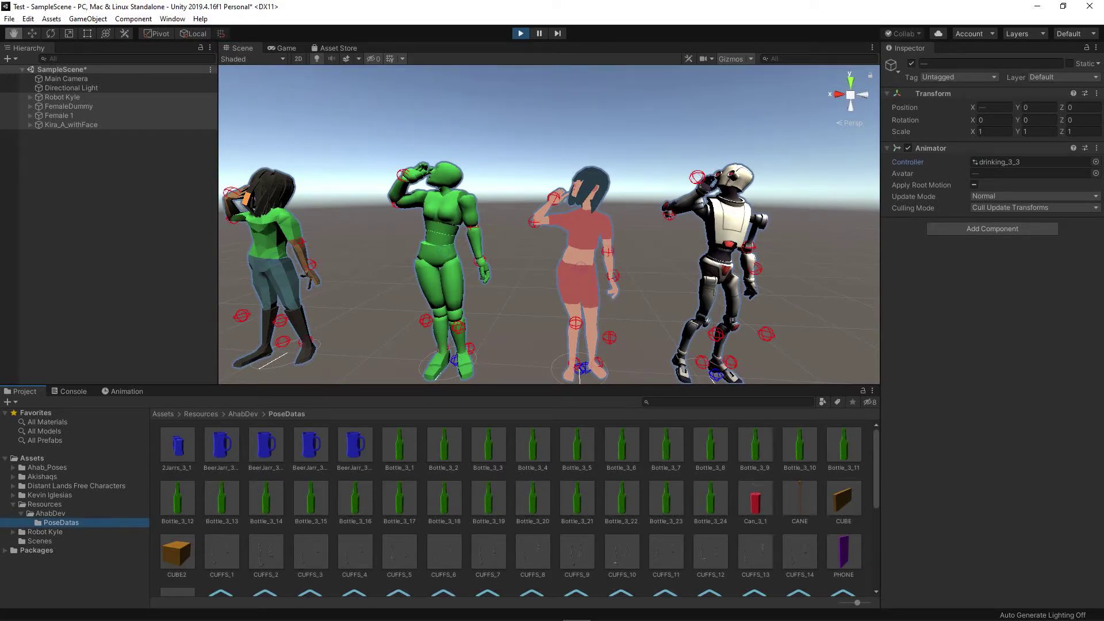
mouse_move(399, 449)
mouse_down()
mouse_move(241, 287)
mouse_move(80, 155)
mouse_up()
right_click(111, 134)
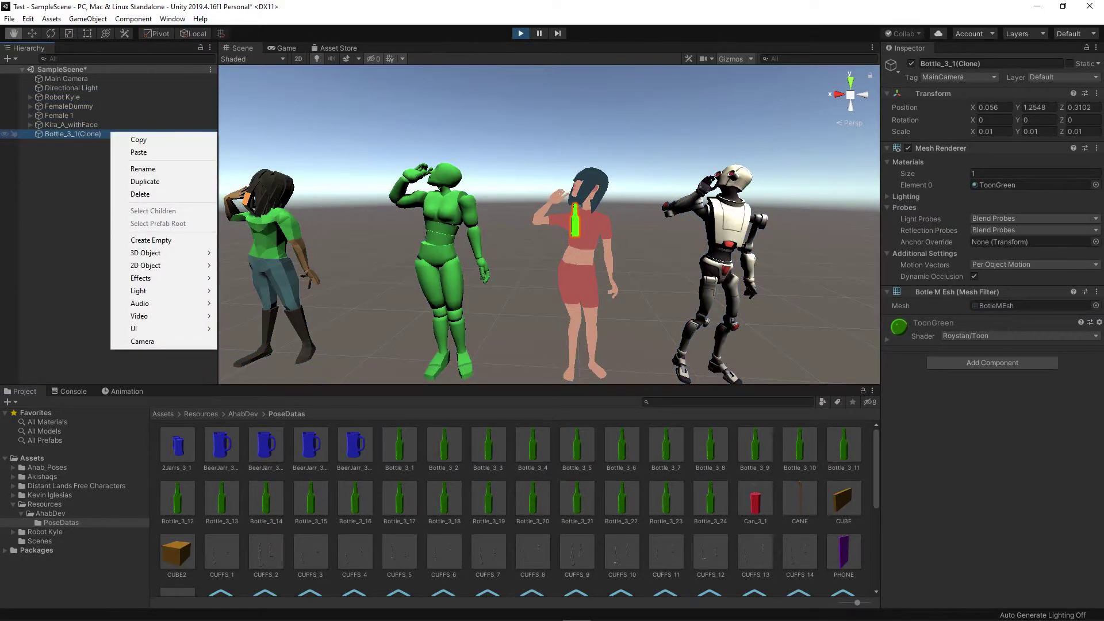
key(Escape)
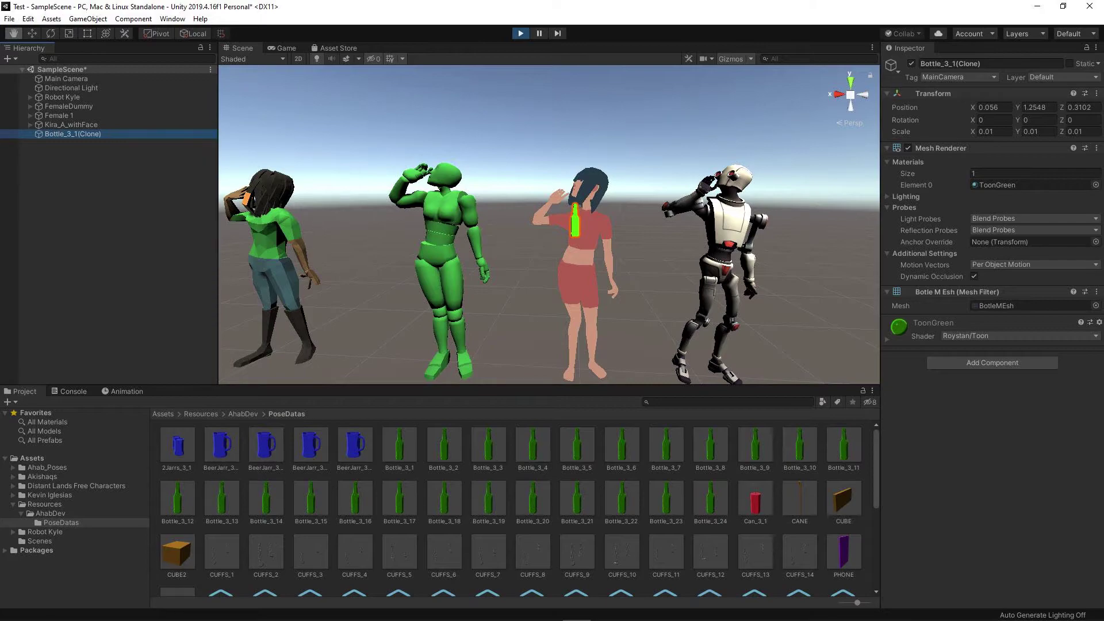
- Rotate the bottle about 60 degrees around Z and move it up to Kira_A_withFace's raised hand
middle_drag(506, 255, 520, 221)
right_drag(521, 221, 549, 224)
middle_drag(367, 190, 615, 262)
key(e)
drag(622, 263, 623, 301)
key(w)
mouse_move(559, 256)
mouse_down()
mouse_move(513, 239)
mouse_move(487, 195)
mouse_move(554, 236)
mouse_up()
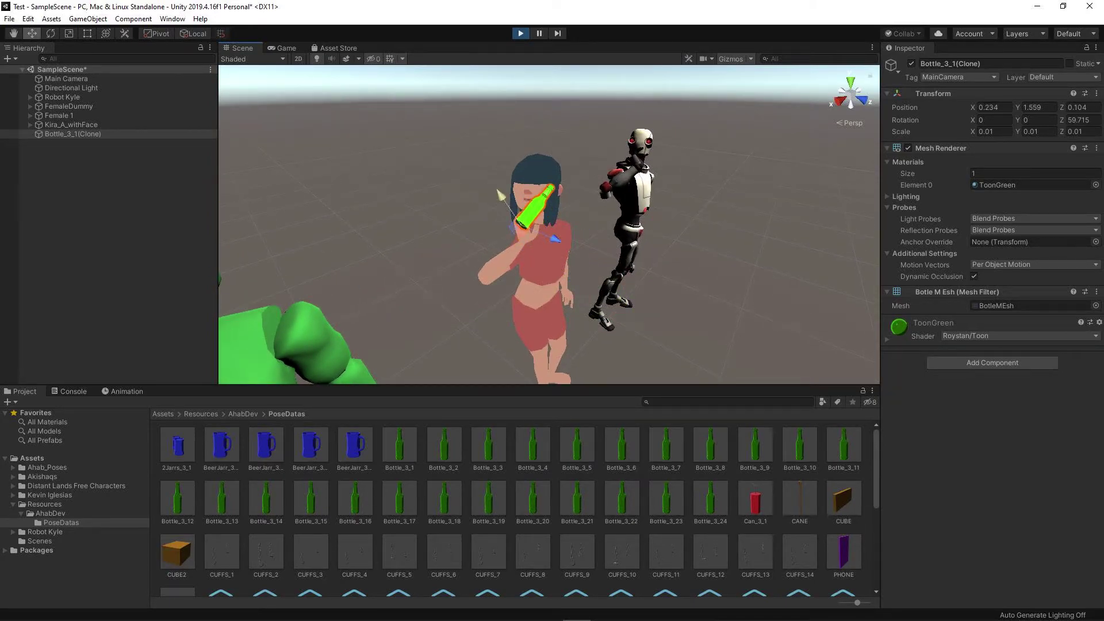
- Refine the bottle's placement in the hand to about 0.273, 1.553, 0.128 with rotation about -8.3, -14.5, 88.8
drag(500, 195, 540, 208)
right_drag(540, 208, 368, 212)
alt+drag(549, 224, 740, 238)
key(e)
key(w)
drag(777, 276, 794, 276)
middle_drag(794, 276, 708, 233)
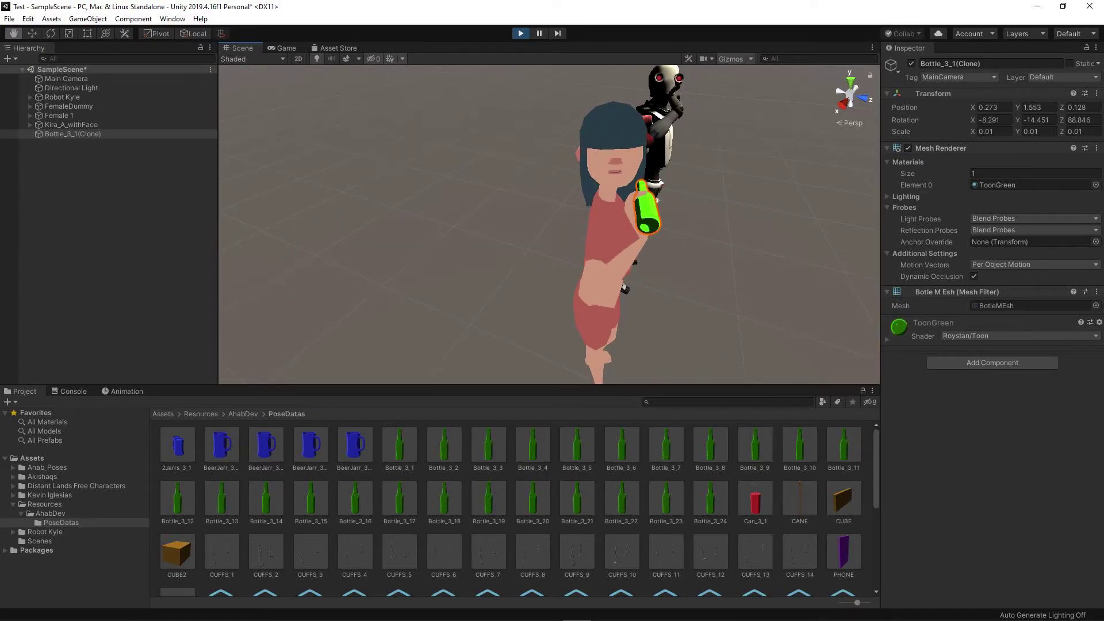
- Set Right Arm Twist In-Out to 0.97 in Kira_A_withFace's drinking_3_3 animation
click(71, 124)
key(ctrl+6)
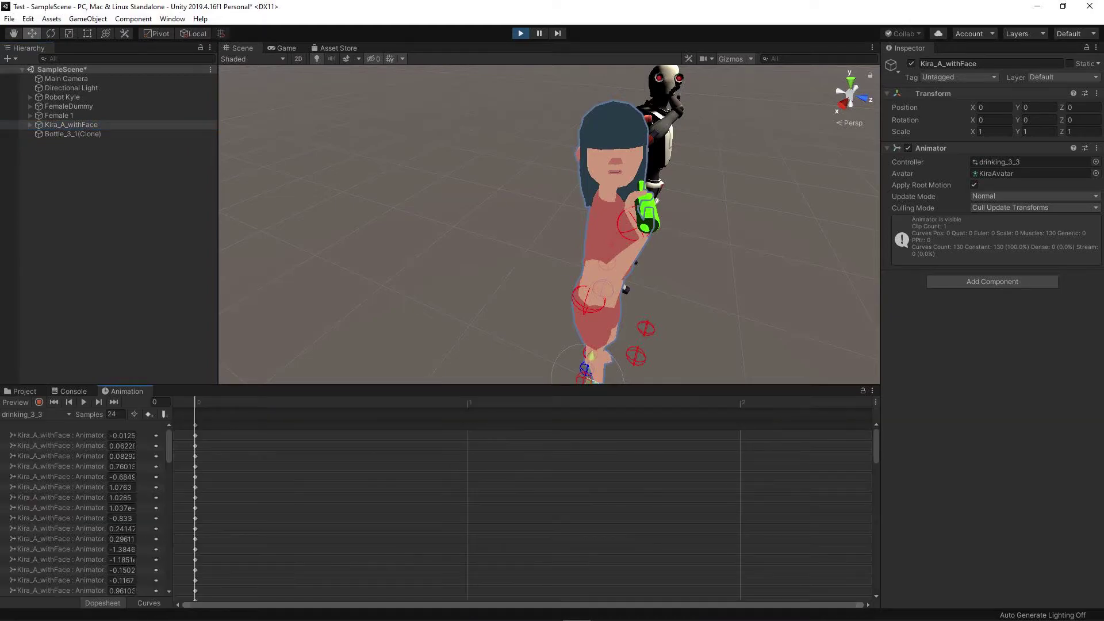
drag(172, 506, 259, 506)
drag(255, 445, 256, 513)
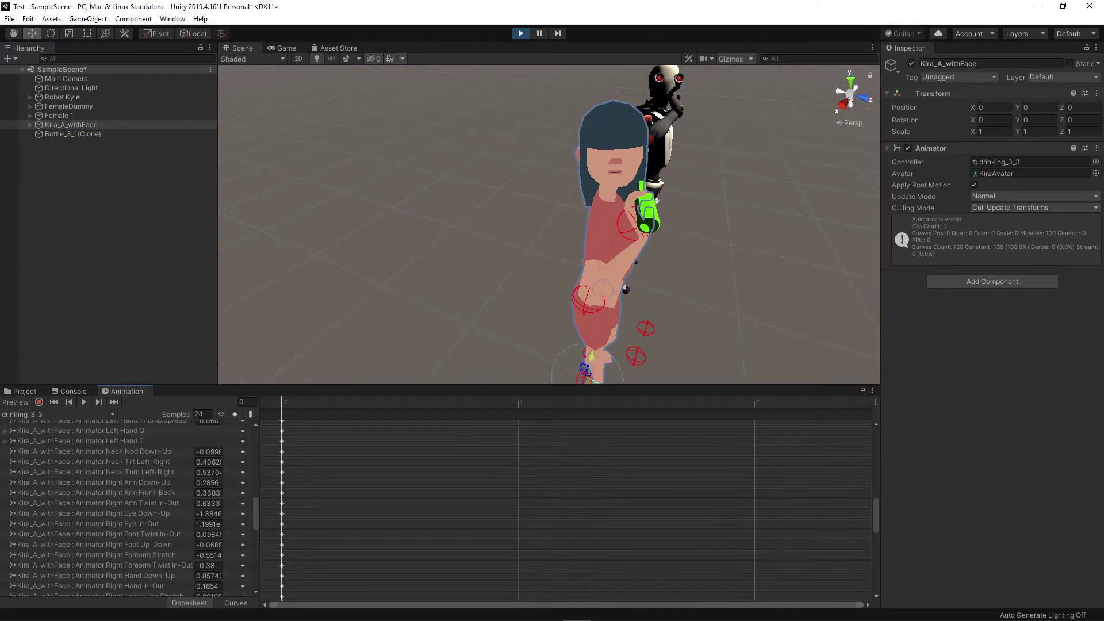
drag(191, 503, 199, 503)
- Move the bottle to about 0.3, 1.582, 0.026 so it sits in the twisted hand with its neck at the mouth
click(648, 213)
drag(694, 225, 660, 225)
drag(610, 186, 610, 167)
alt+drag(610, 167, 517, 184)
mouse_move(611, 192)
middle_down()
mouse_move(540, 163)
mouse_move(599, 180)
middle_up()
mouse_move(512, 217)
right_down()
mouse_move(463, 213)
mouse_move(500, 215)
right_up()
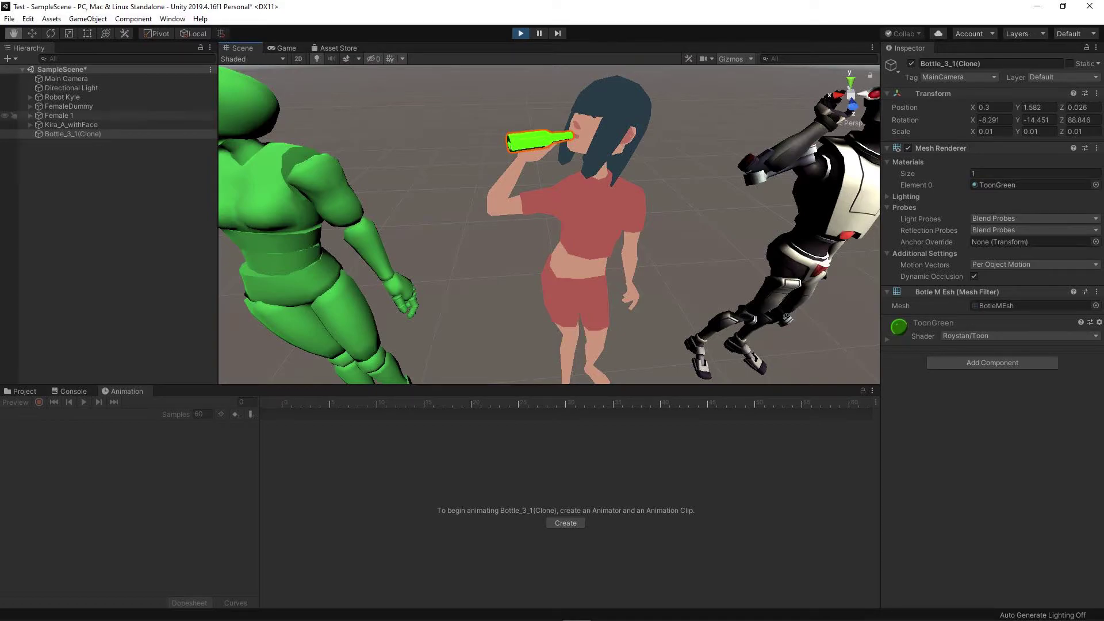
- Select Kira_A_withFace and examine the bottle pose and the other characters from different angles
click(71, 124)
scroll(550, 225, down, 3)
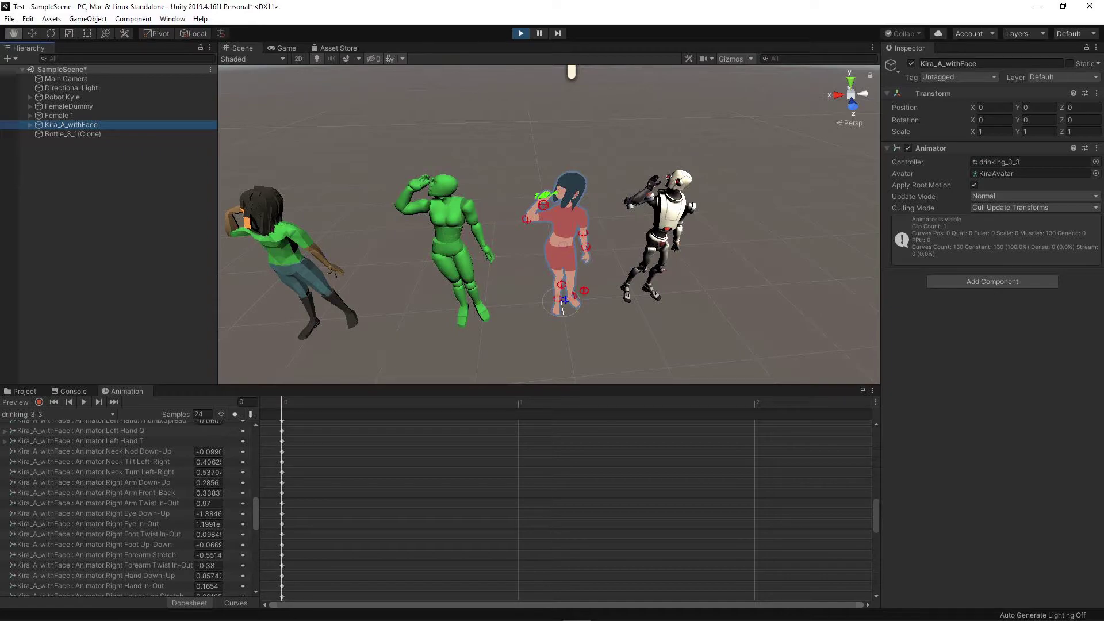
right_drag(549, 224, 598, 227)
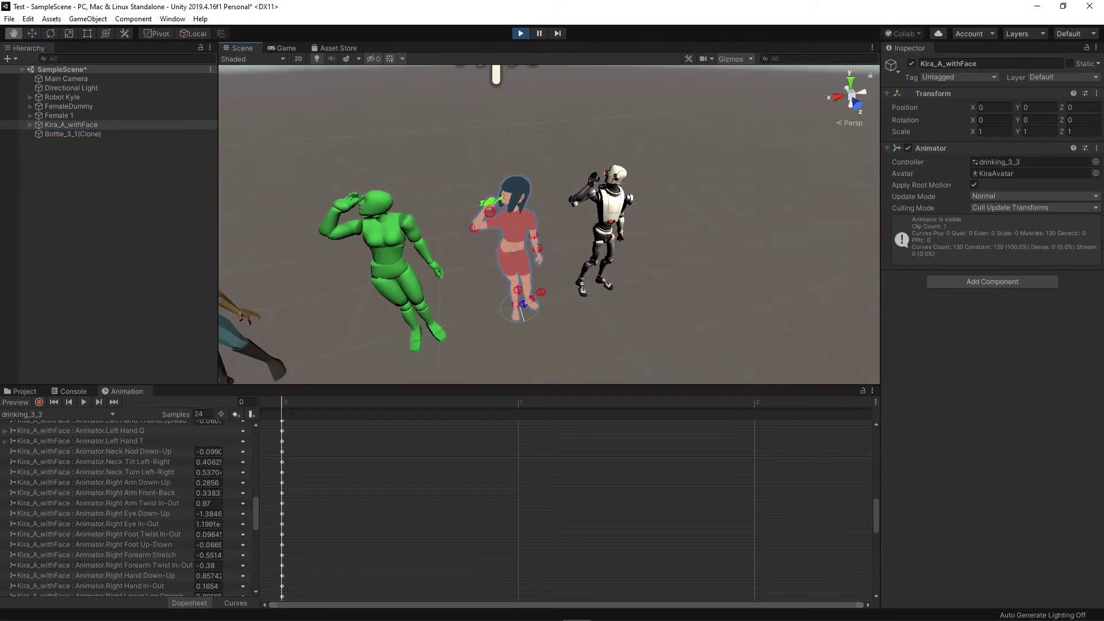
middle_drag(549, 224, 650, 193)
right_drag(549, 224, 632, 227)
middle_drag(549, 224, 730, 250)
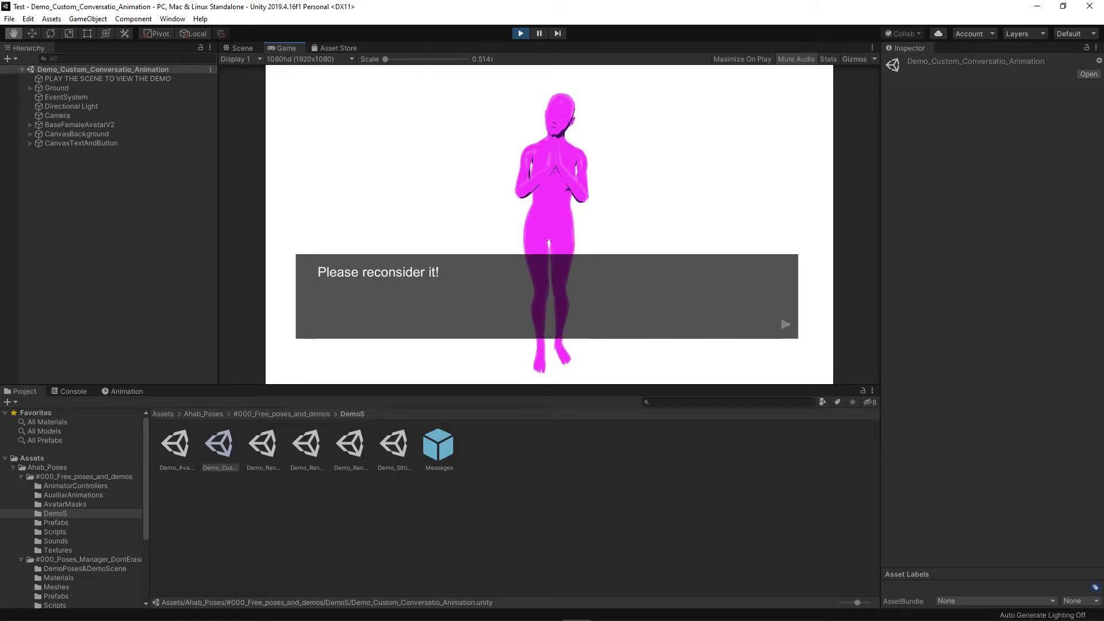
- Restart the Demo_Custom_Conversatio_Animation scene and advance its dialogue to the following message
key(ctrl+p)
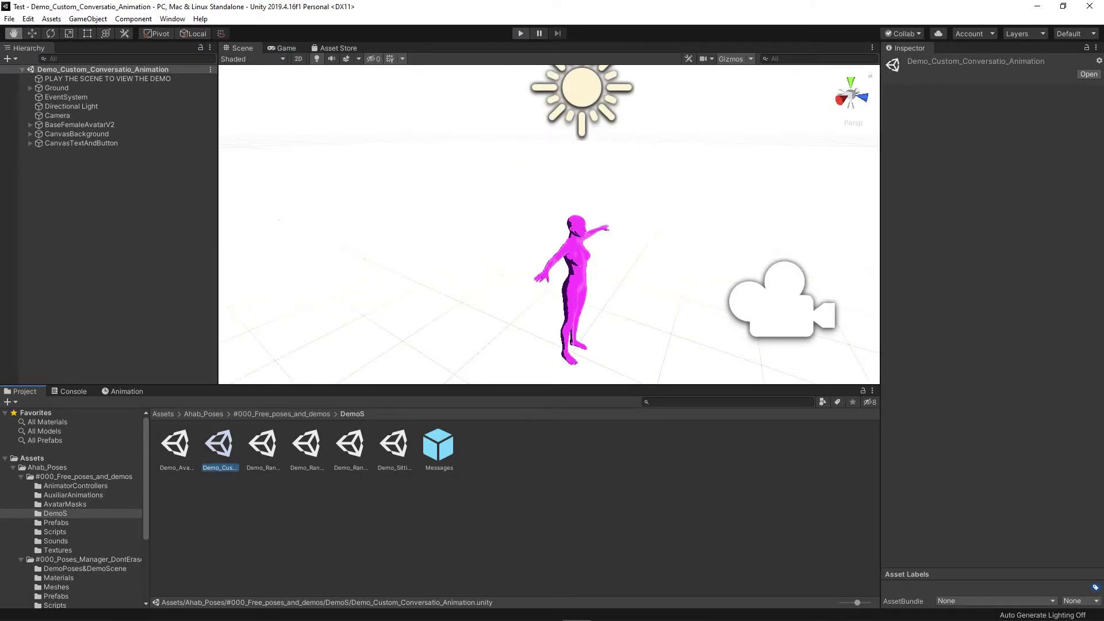
key(ctrl+p)
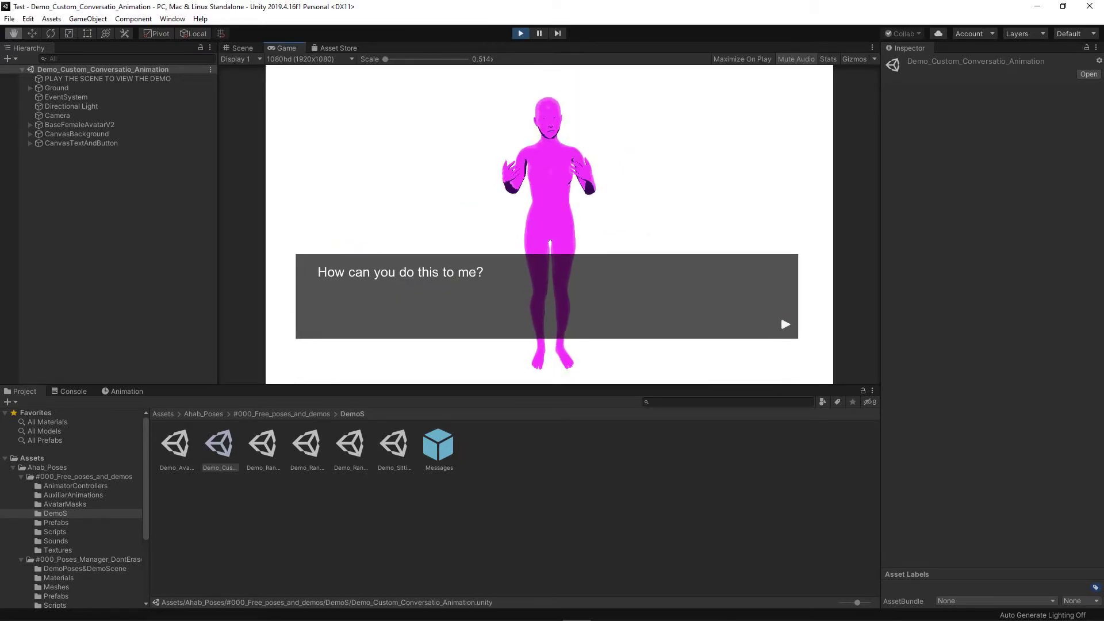
click(781, 313)
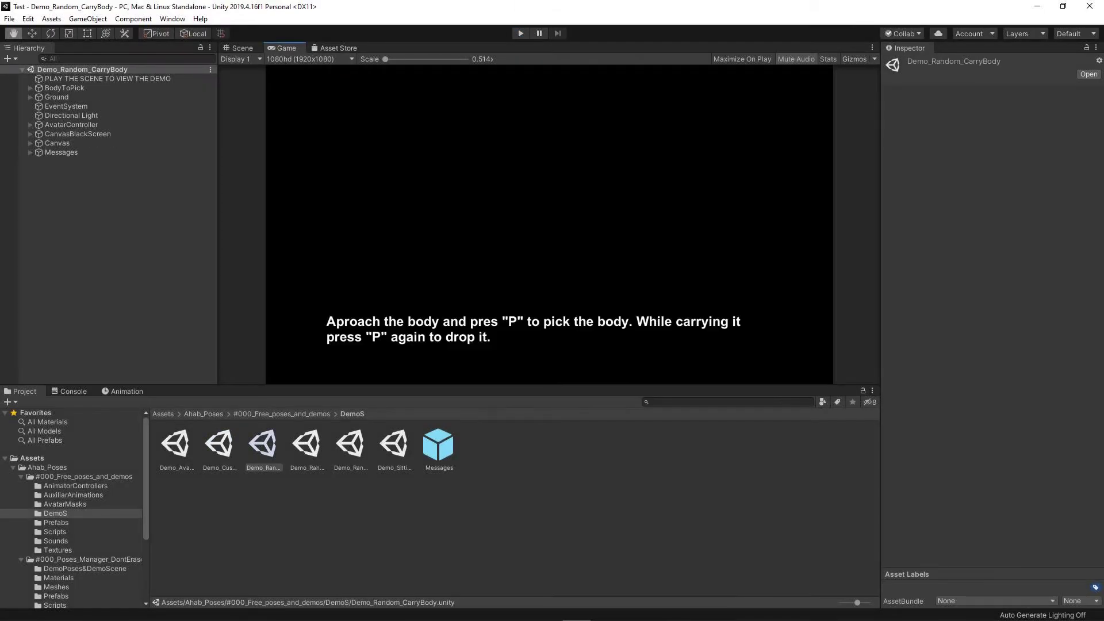
- Run the Demo_Random_CarryBody scene and walk the avatar over to pick up, carry and drop the body
key(ctrl+p)
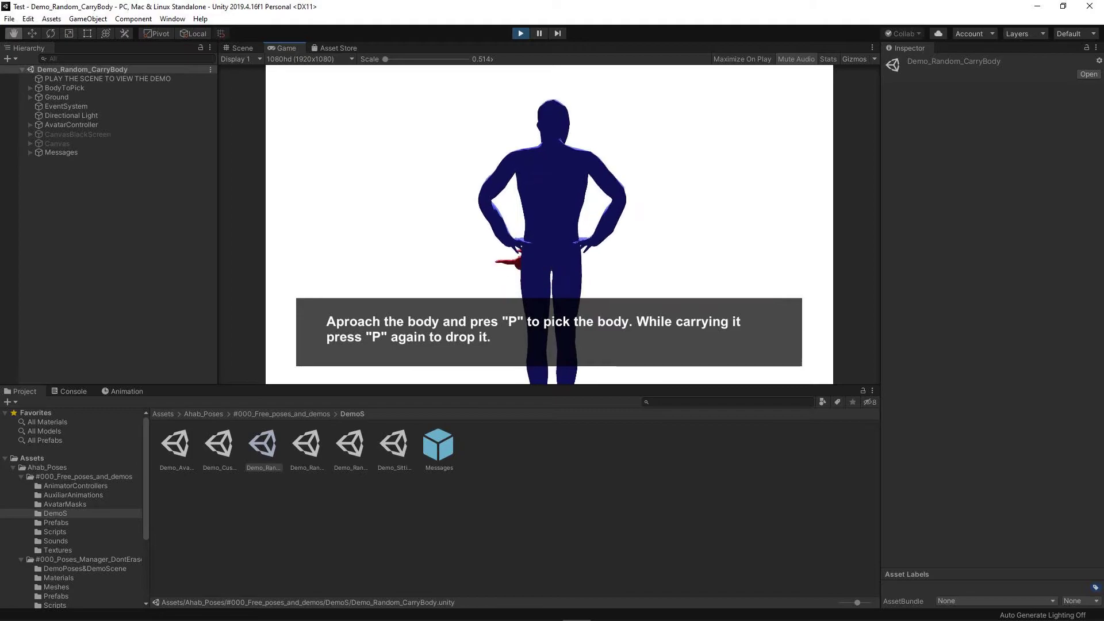
key(w)
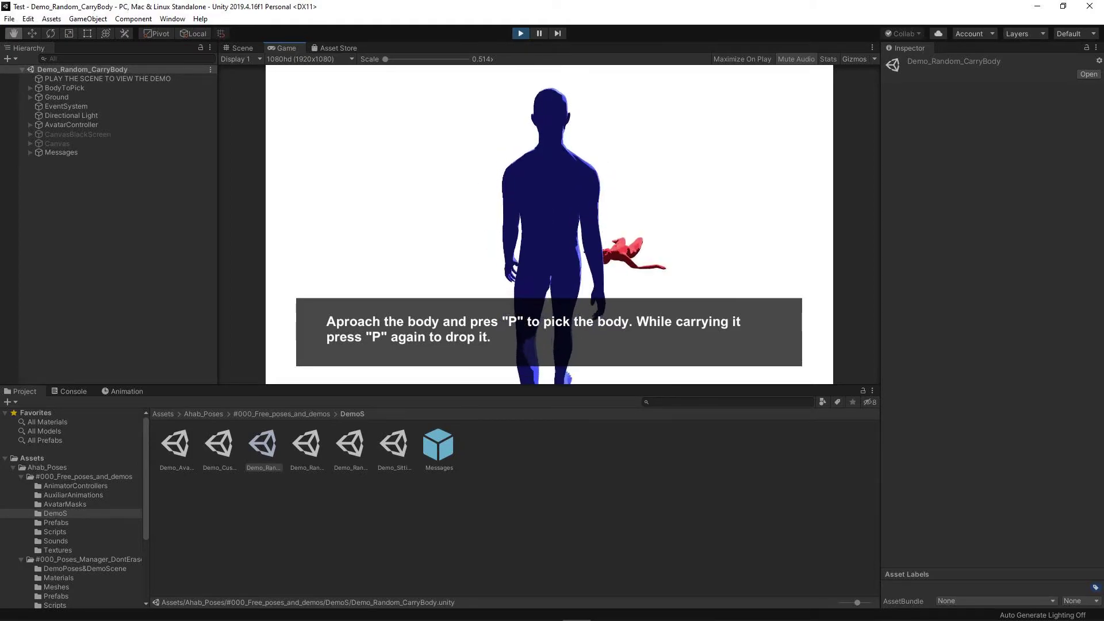
key(w)
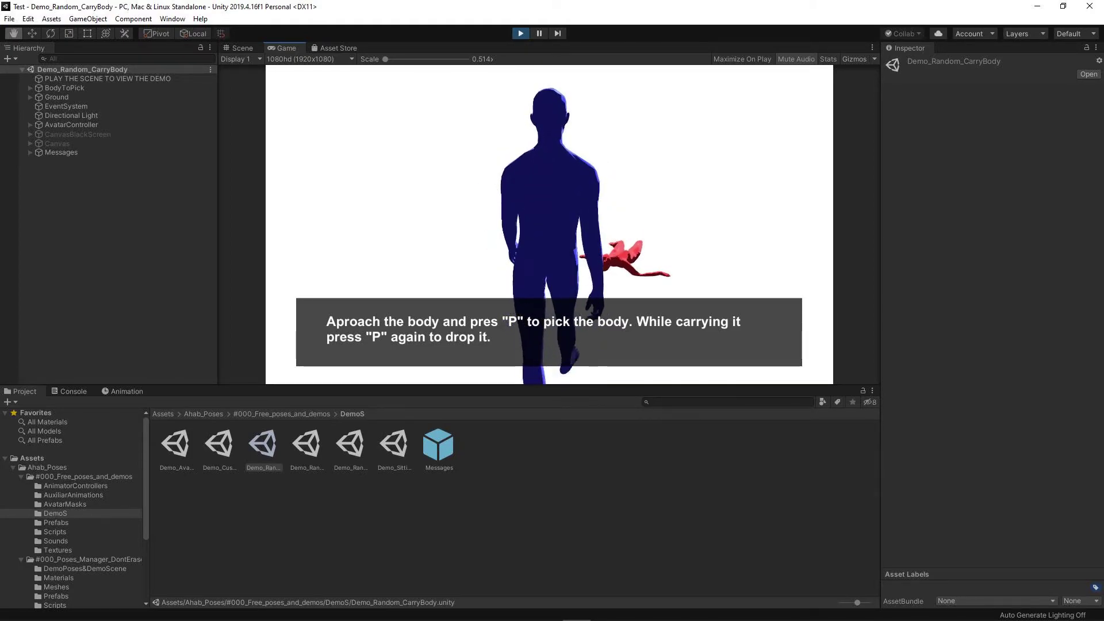
key(w)
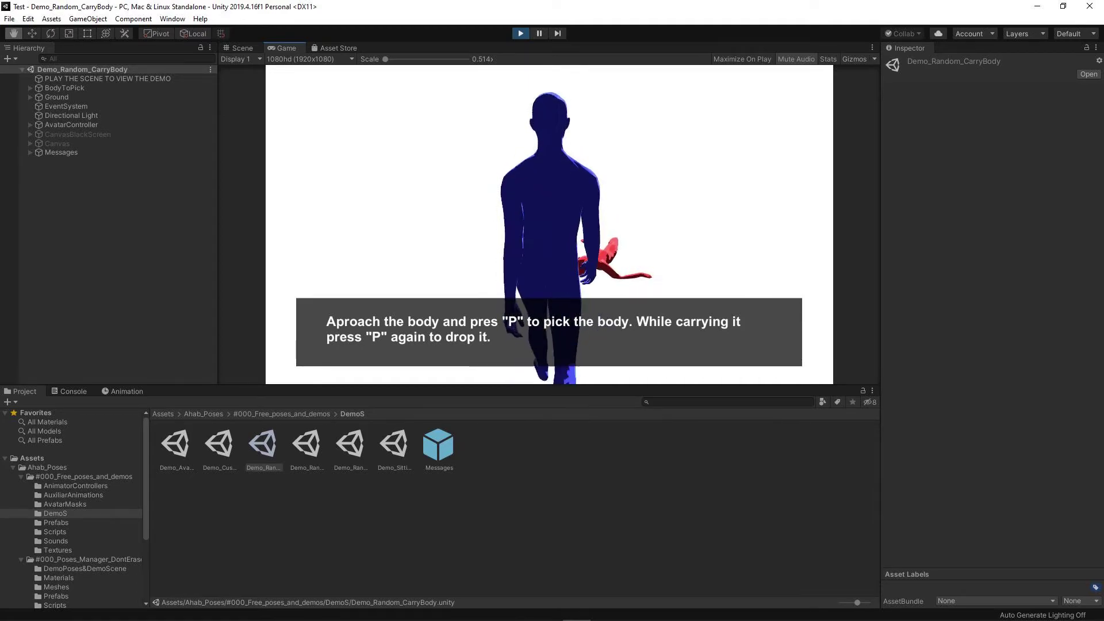
key(w)
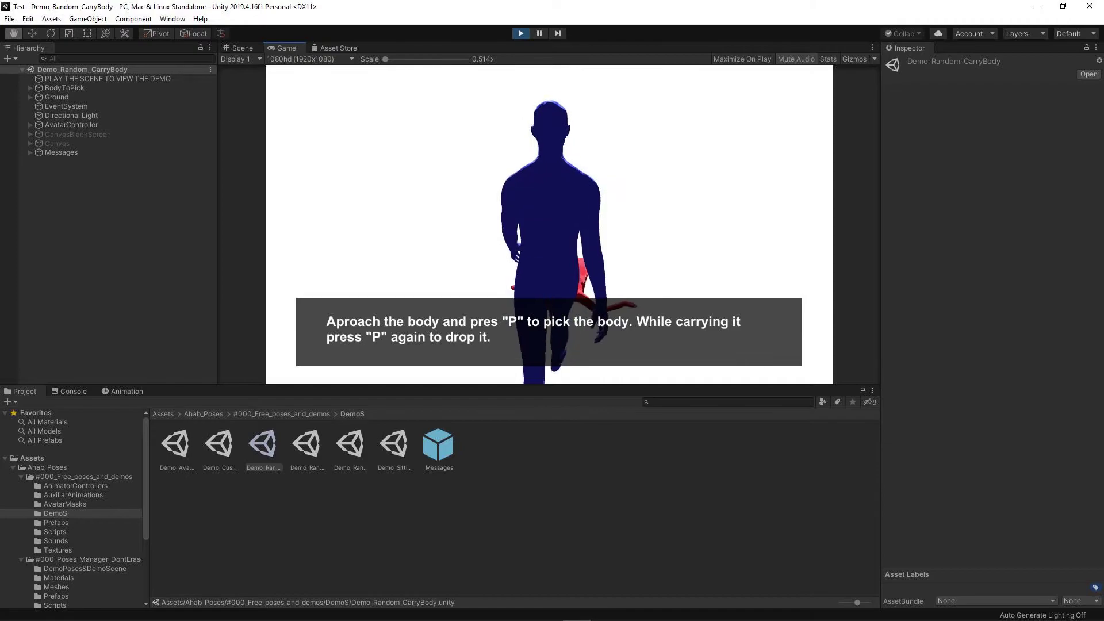
key(w)
key(w)
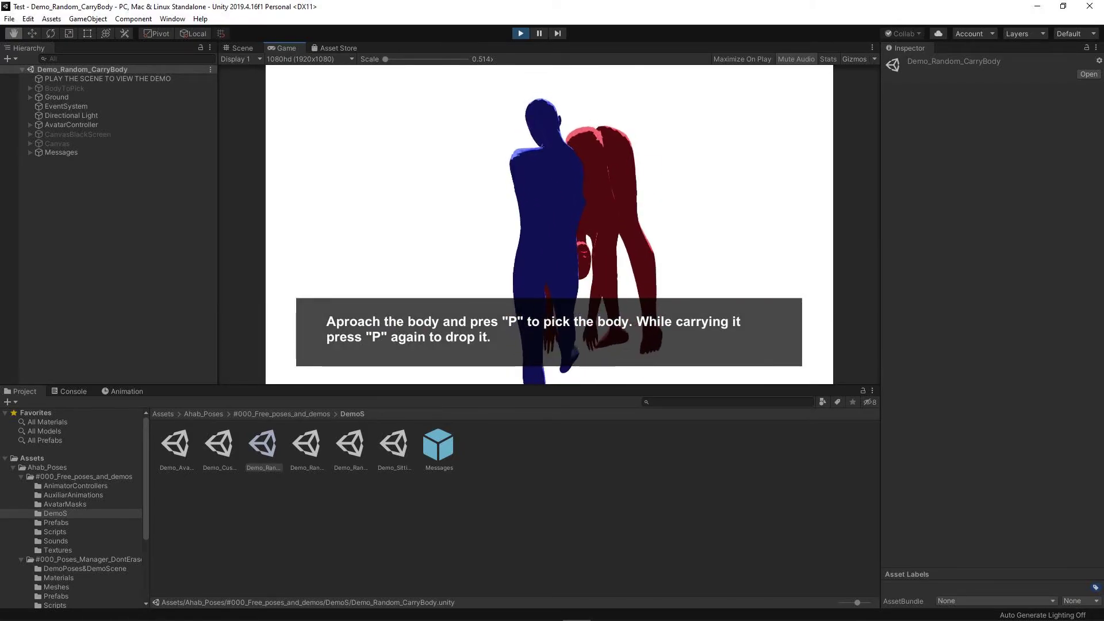
key(w)
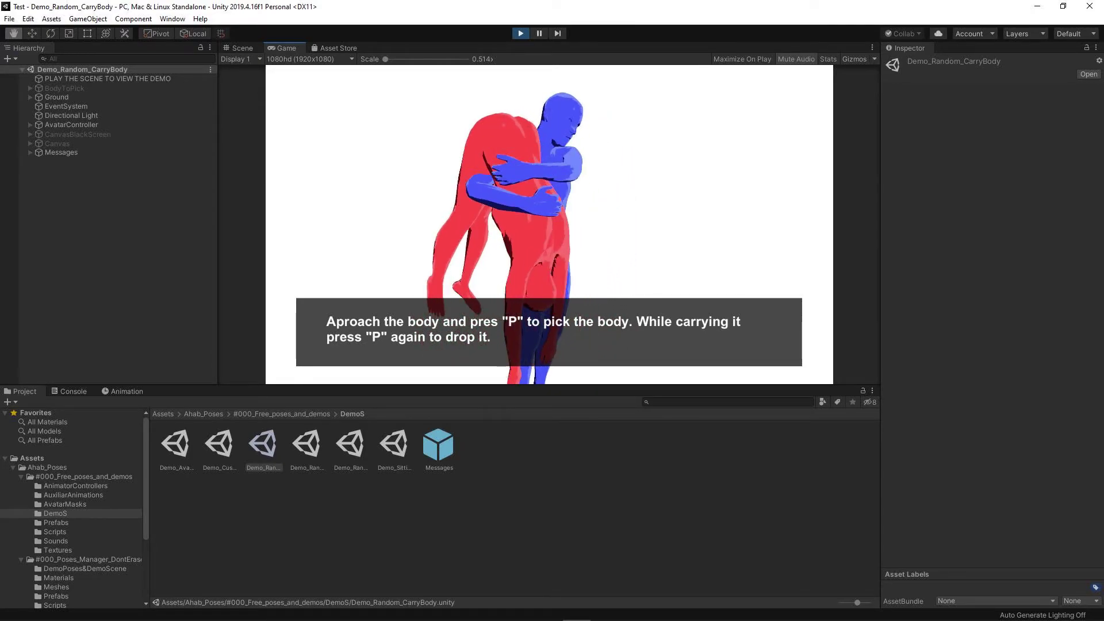
key(p)
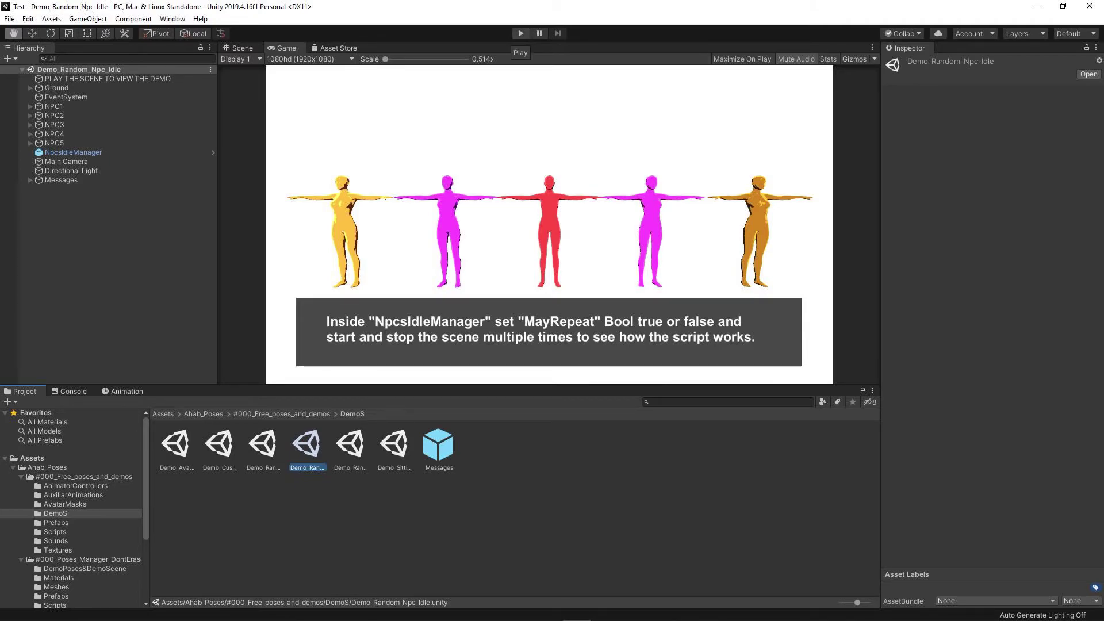
- Start and stop the Demo_Random_Npc_Idle scene several times to compare the random idle poses of the NPCs
click(520, 34)
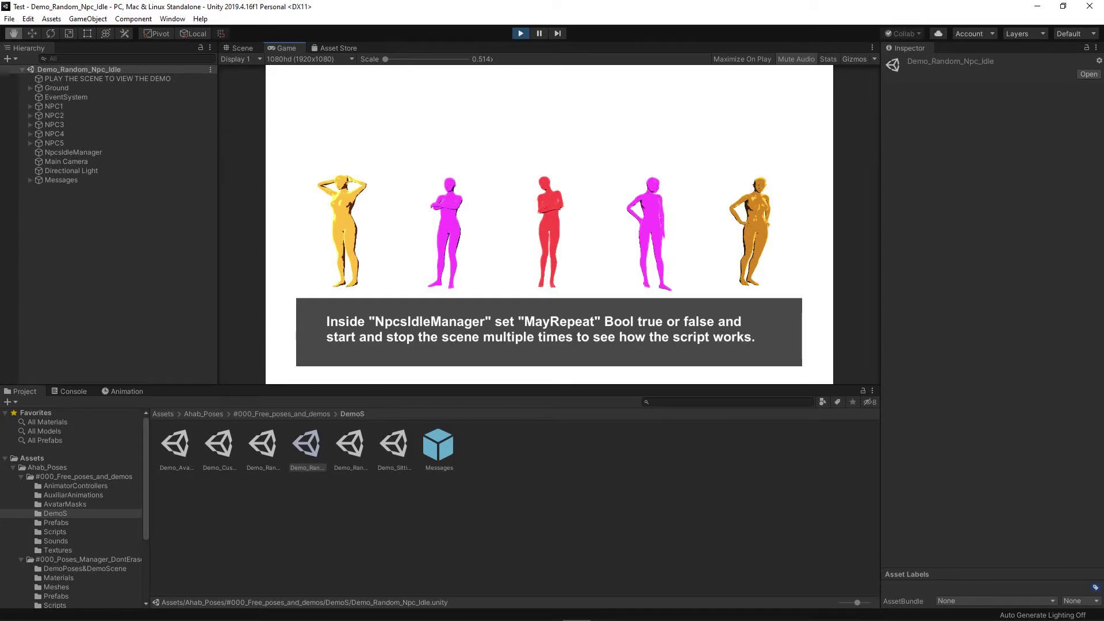
click(521, 33)
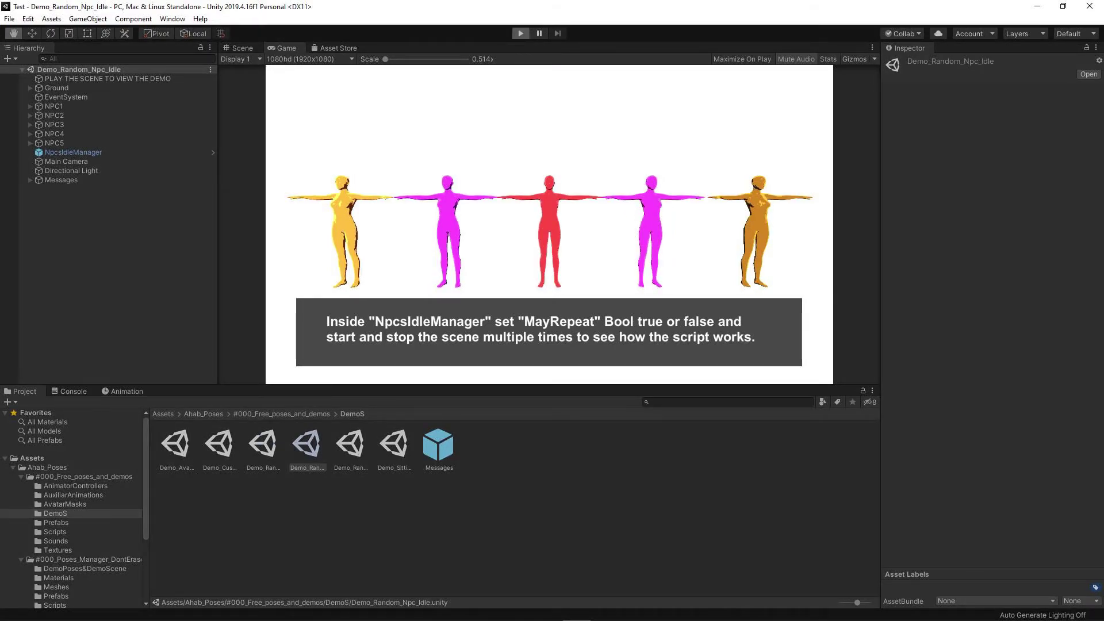
click(520, 34)
click(521, 34)
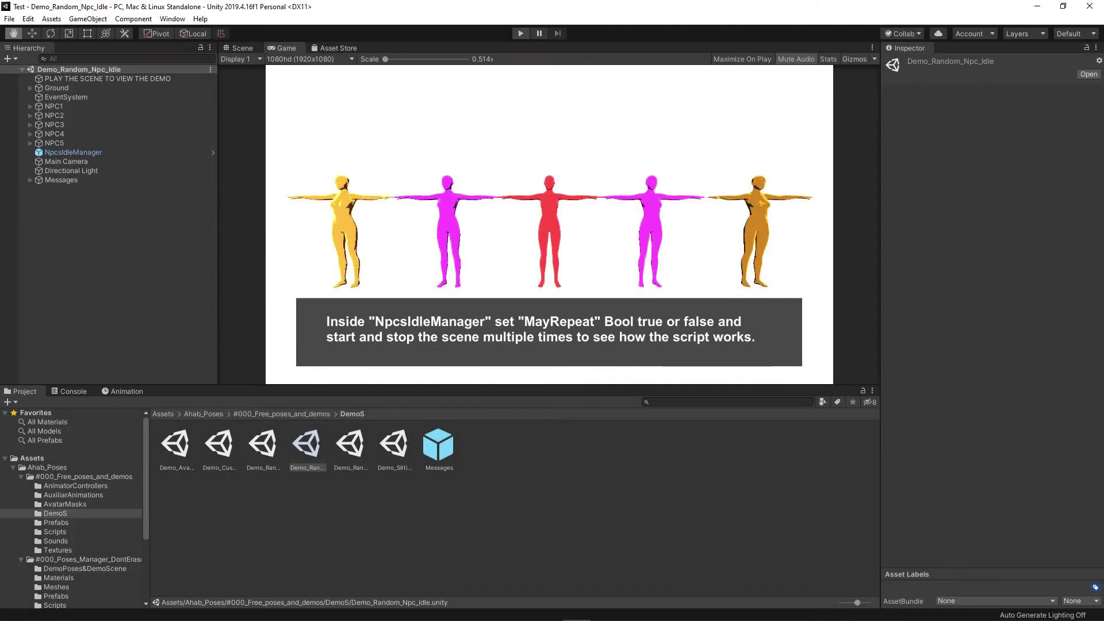
click(521, 33)
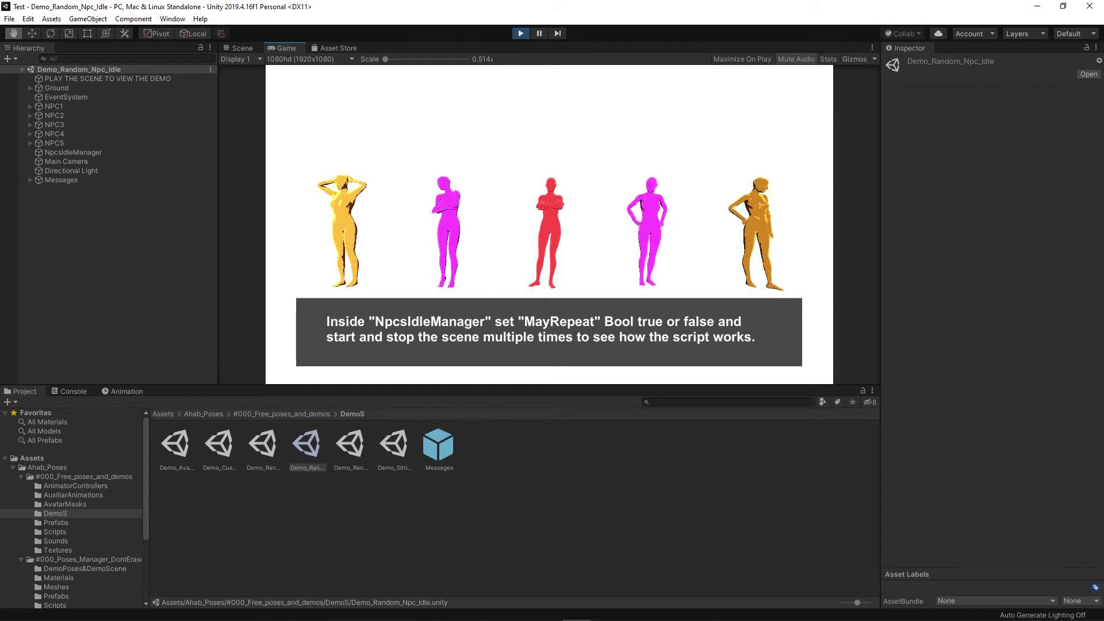
- Run the Demo_Random_Using_Phone scene and walk the avatar into the room to view the NPC and back out
key(ctrl+p)
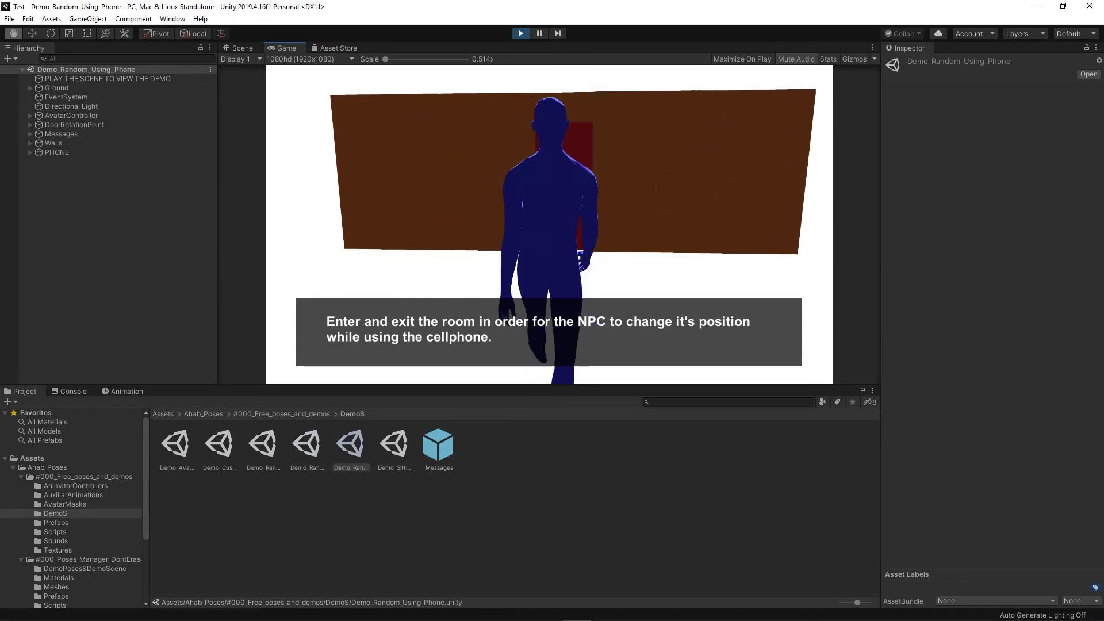
key(w)
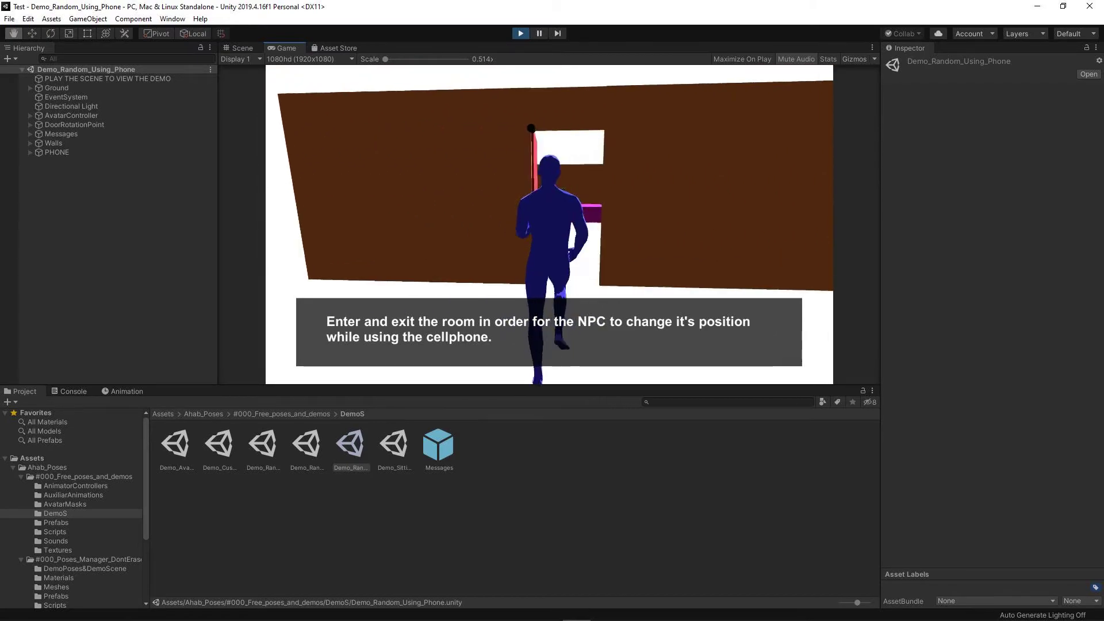
key(w)
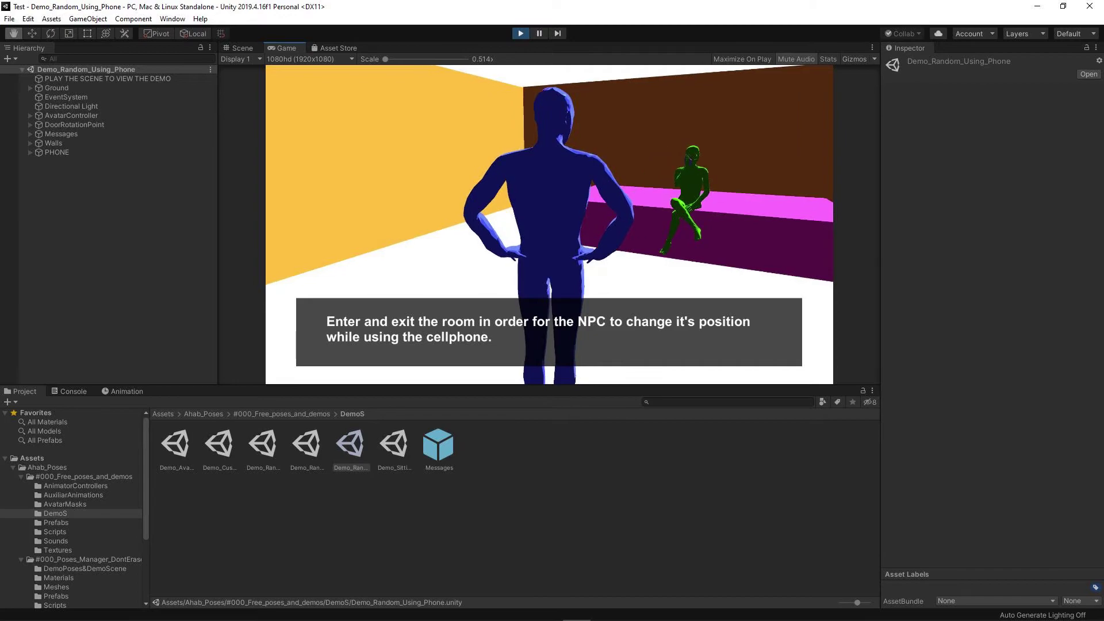
key(w)
key(w)
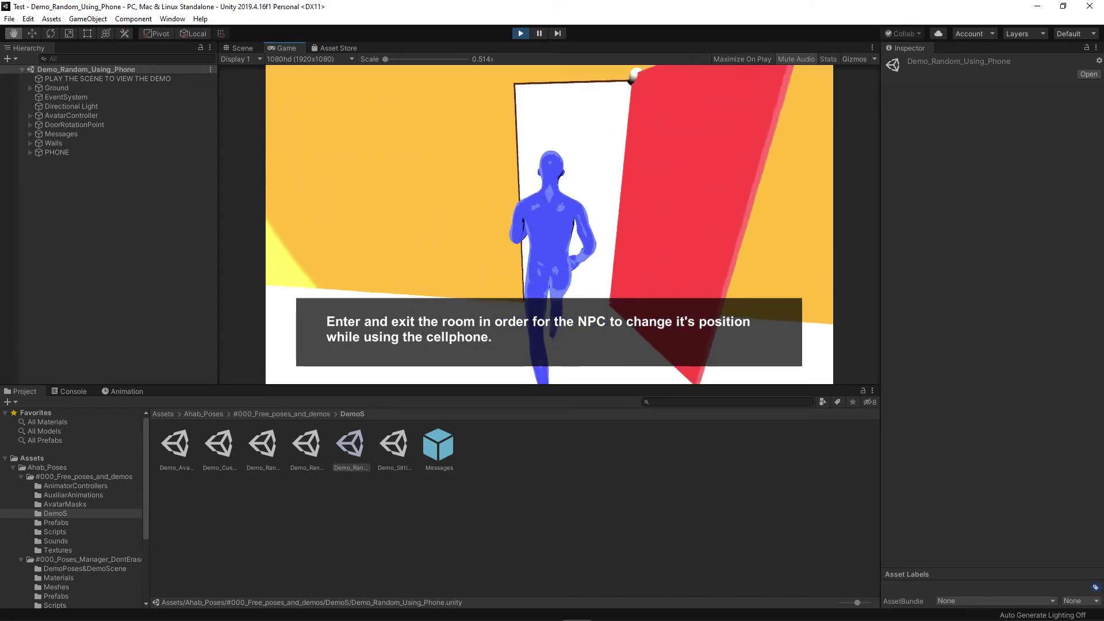
- Walk the avatar repeatedly in and out of the room in Demo_Random_Using_Phone to compare the NPC's different phone poses
key(w)
key(w)
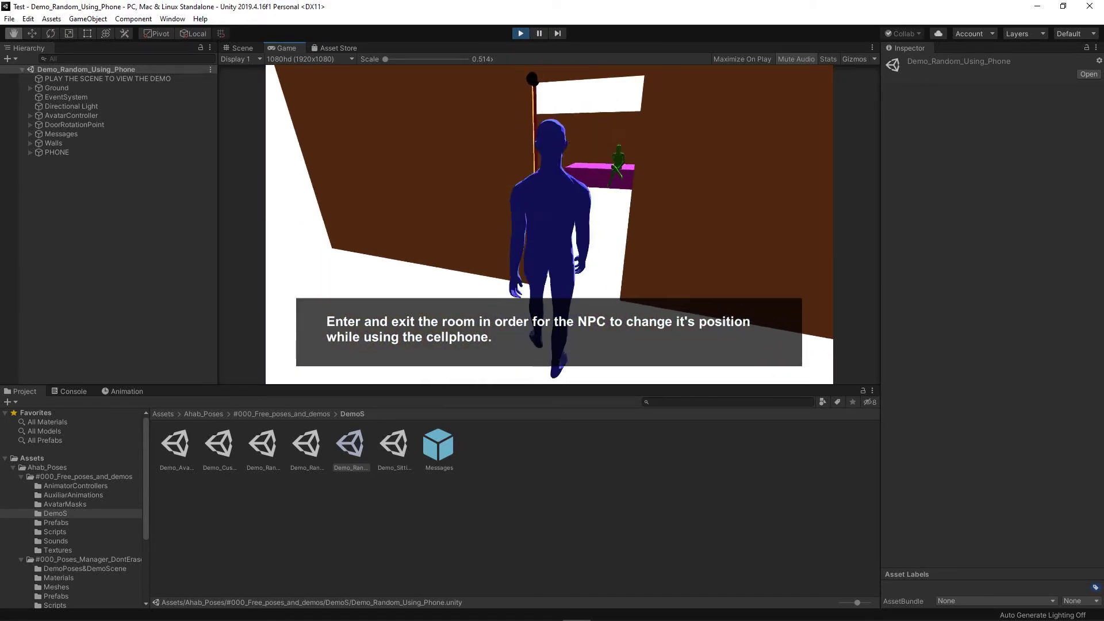
key(w)
key(w)
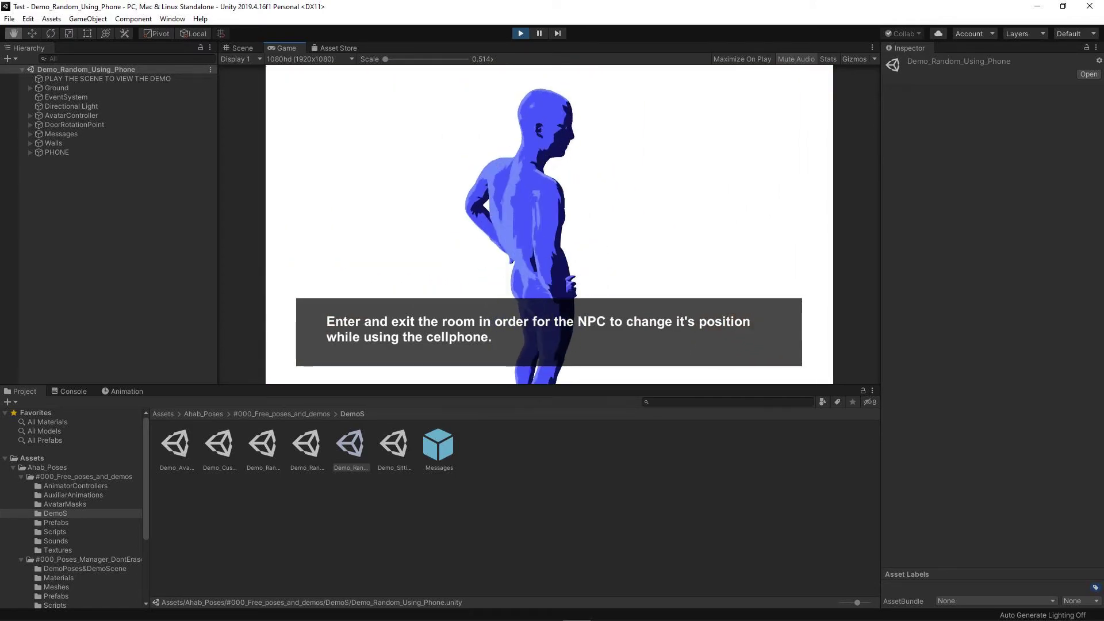
key(w)
key(w)
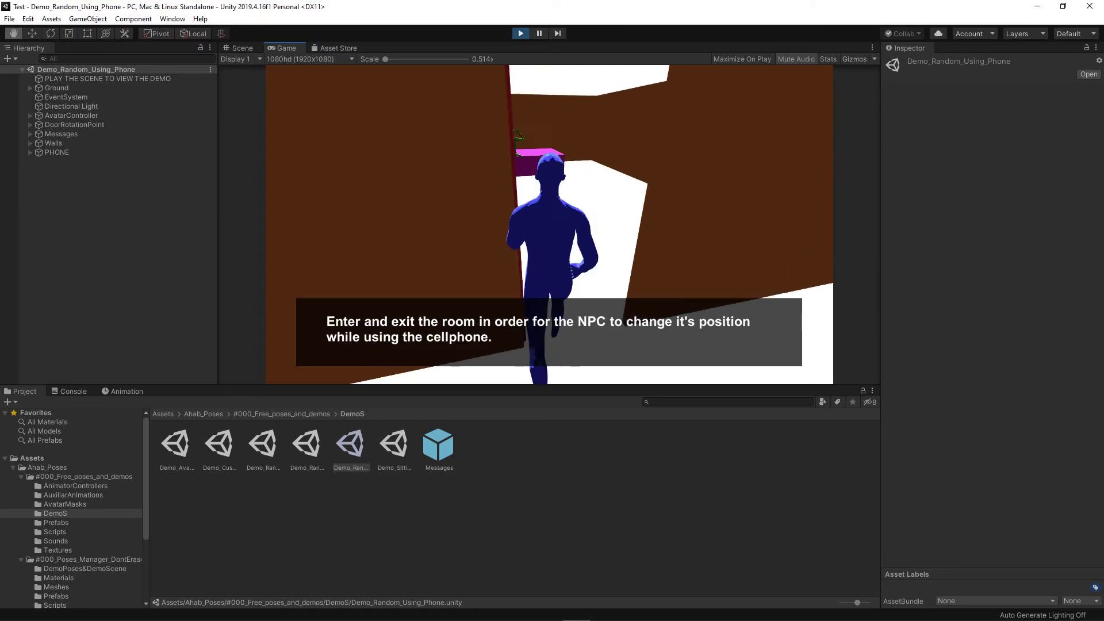
key(w)
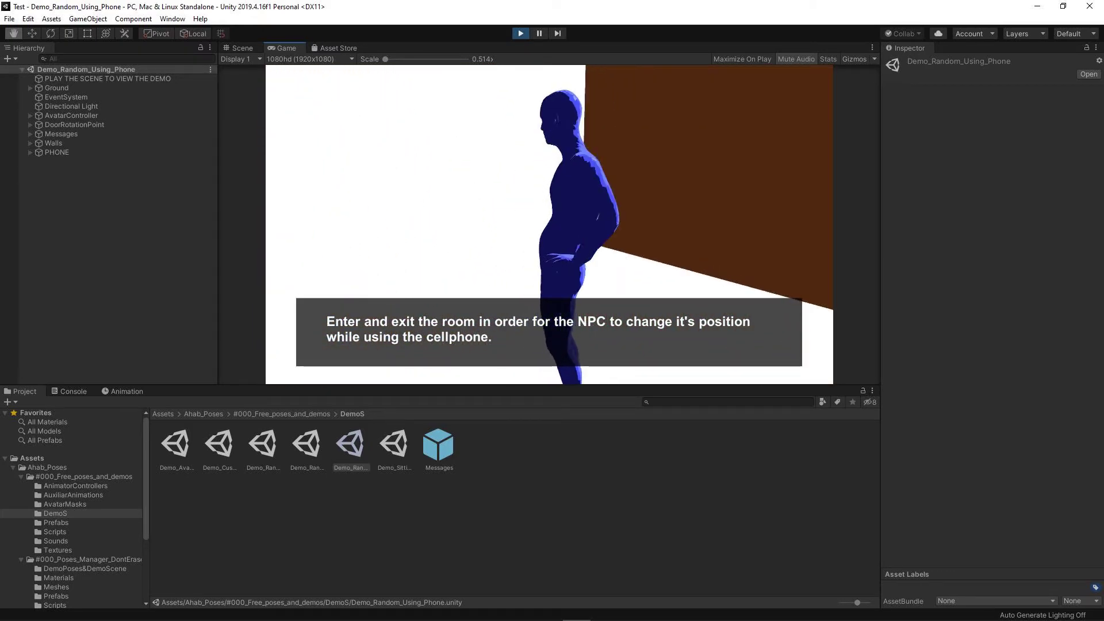
key(w)
key(w)
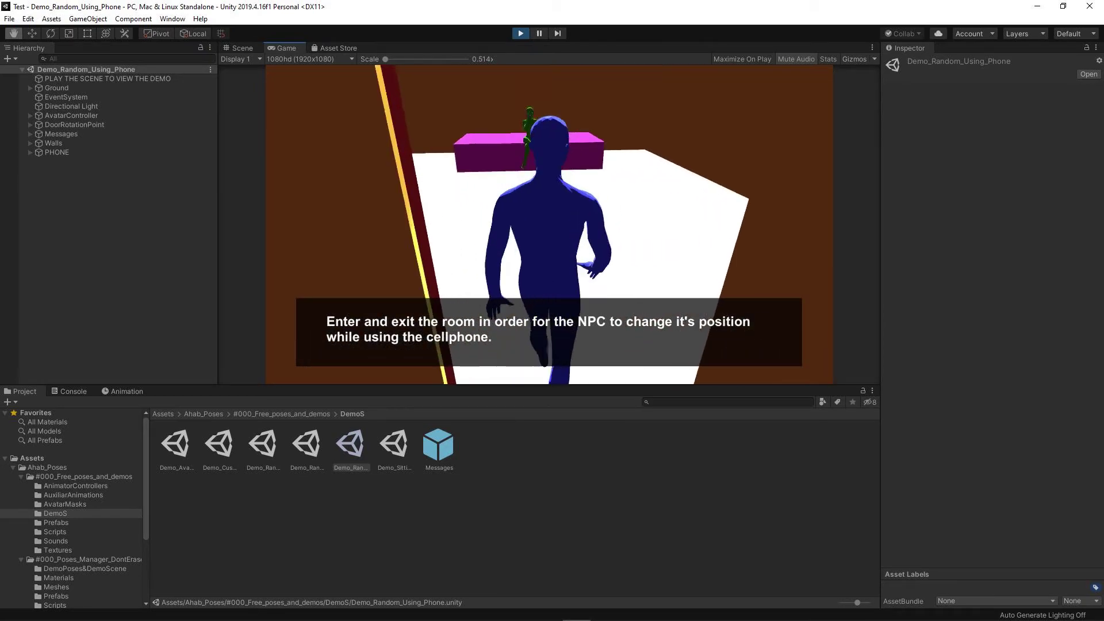
key(w)
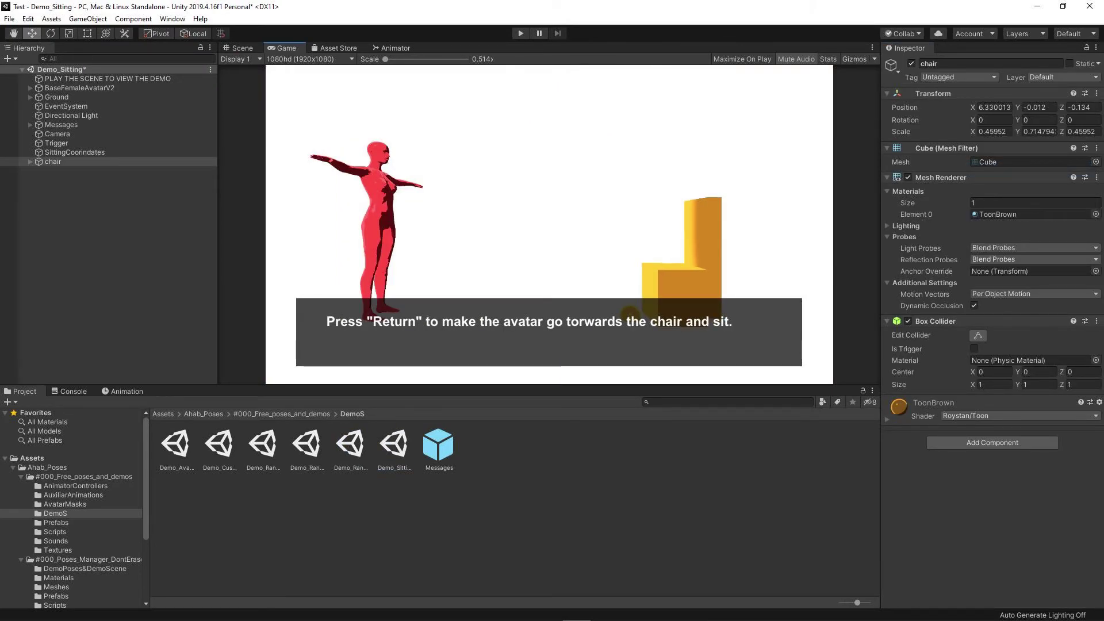
- Run the Demo_Sitting scene, make the avatar go to the chair and sit, and stop the scene
key(ctrl+p)
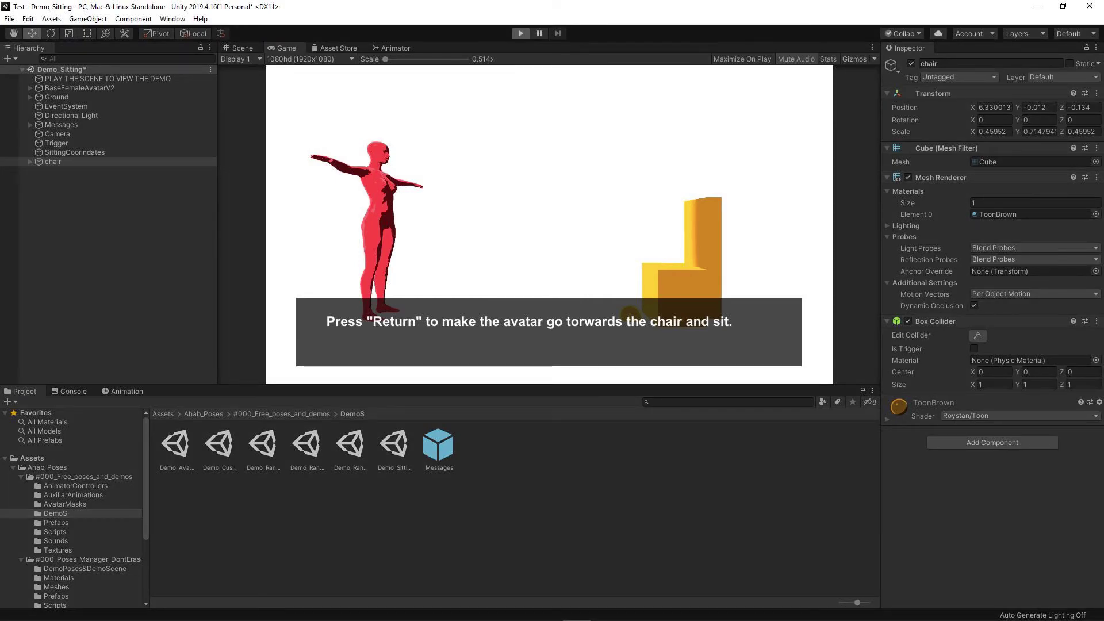
key(Return)
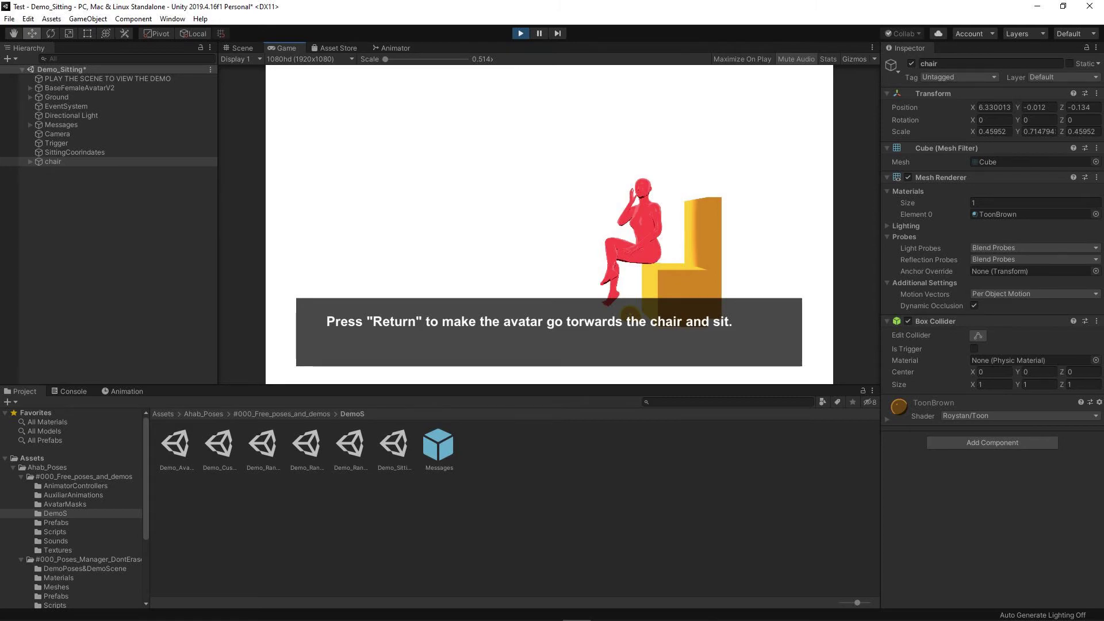
key(ctrl+p)
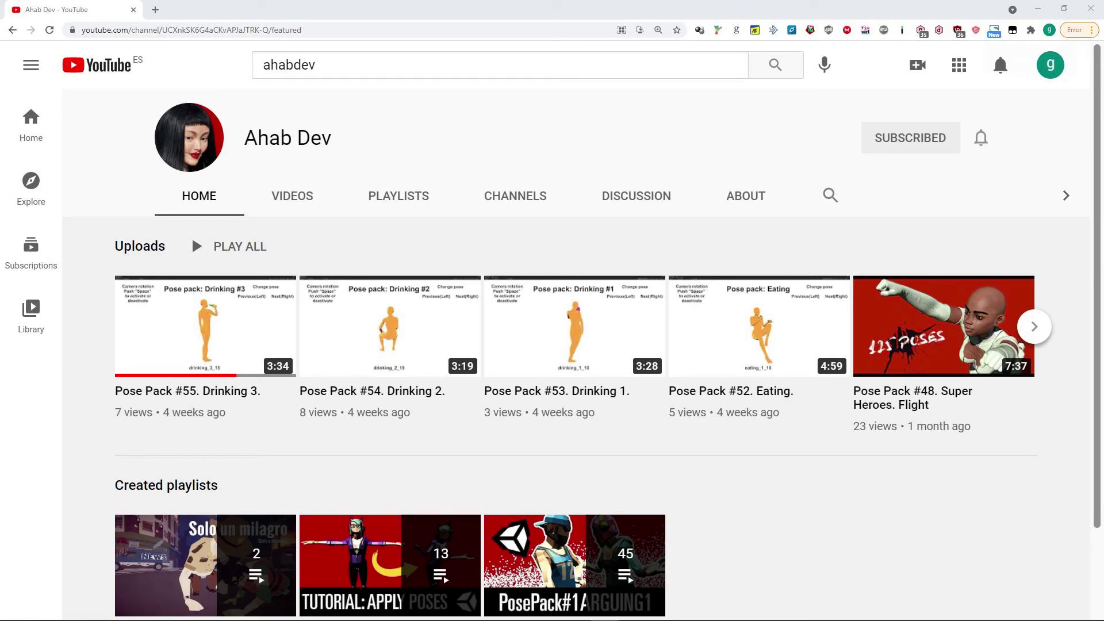
- Open the "Animation tutorials for Unity software" playlist on the Ahab Dev YouTube channel and pause its first video
click(399, 196)
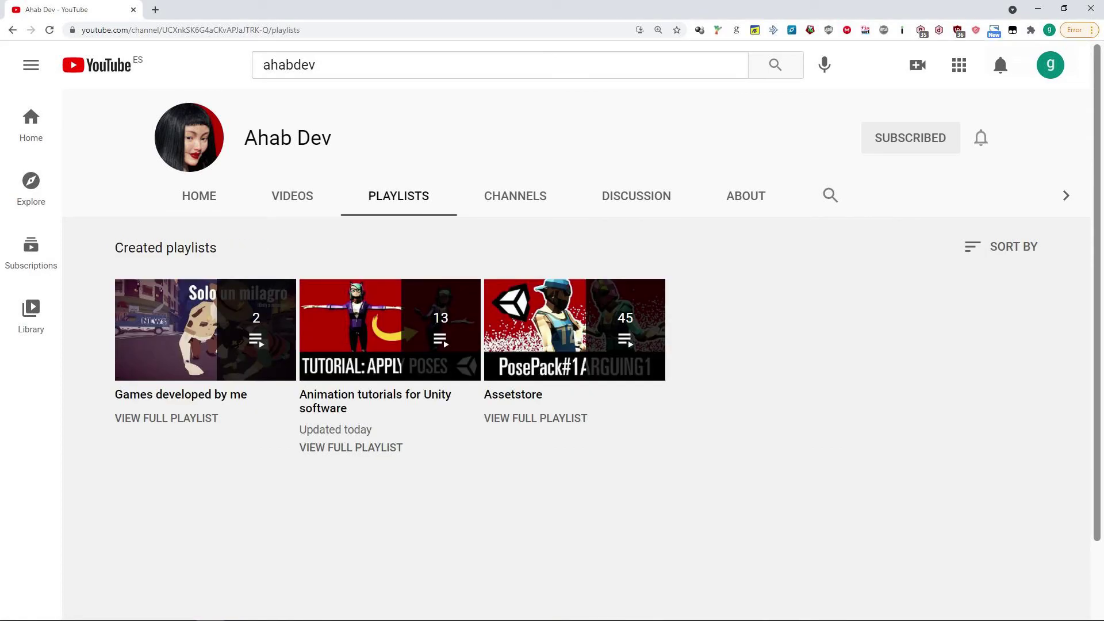
click(389, 330)
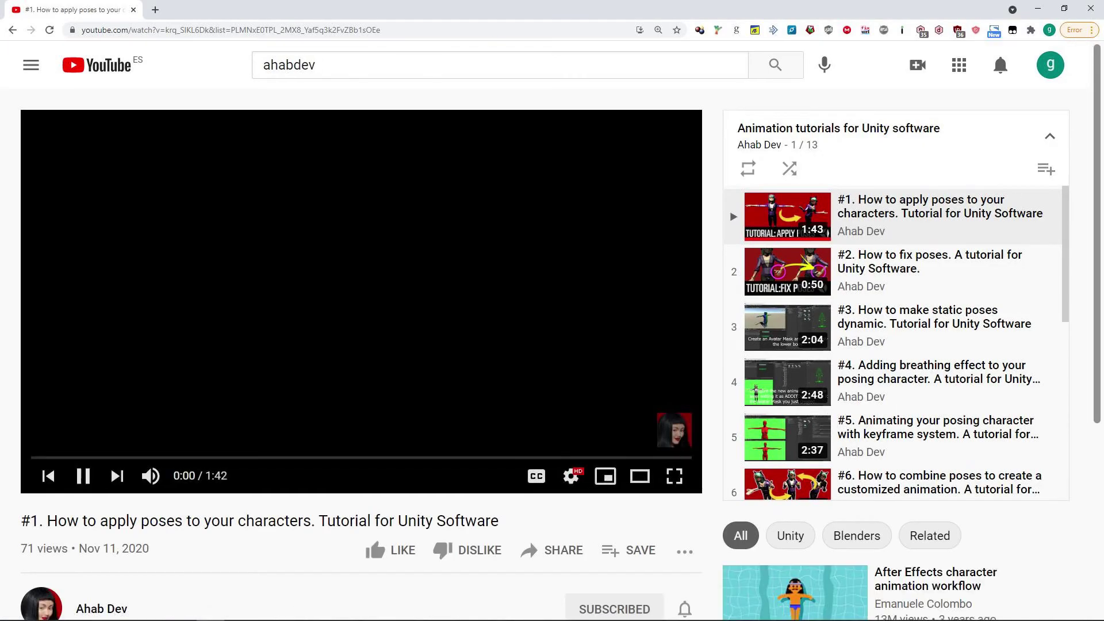
key(space)
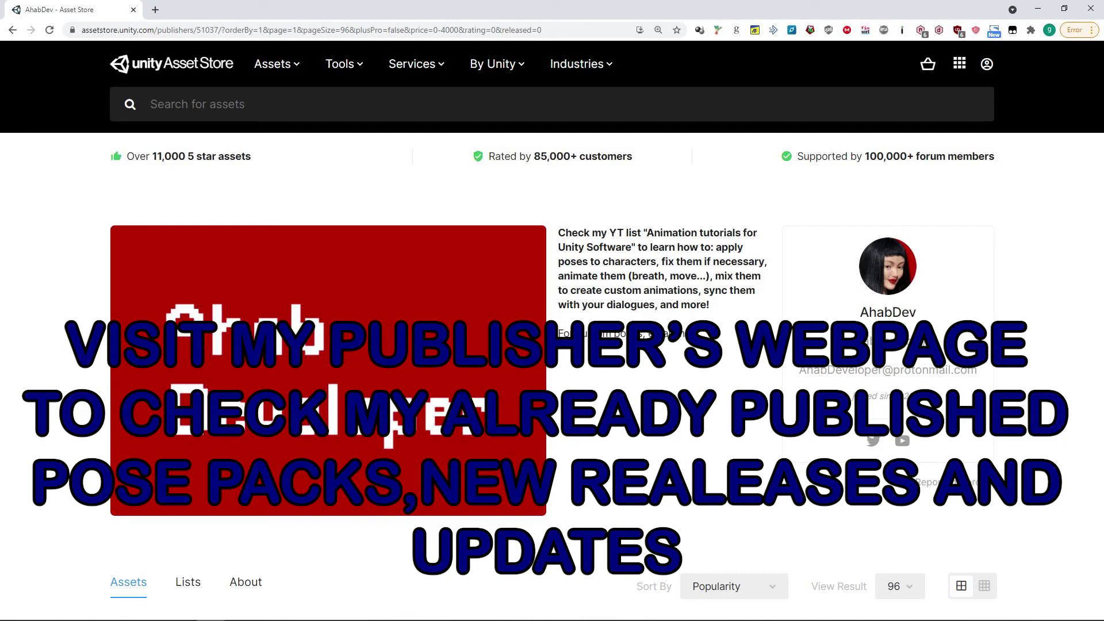
- Look through the pose packs and bundles published on AhabDev's Unity Asset Store publisher page
scroll(552, 376, down, 1)
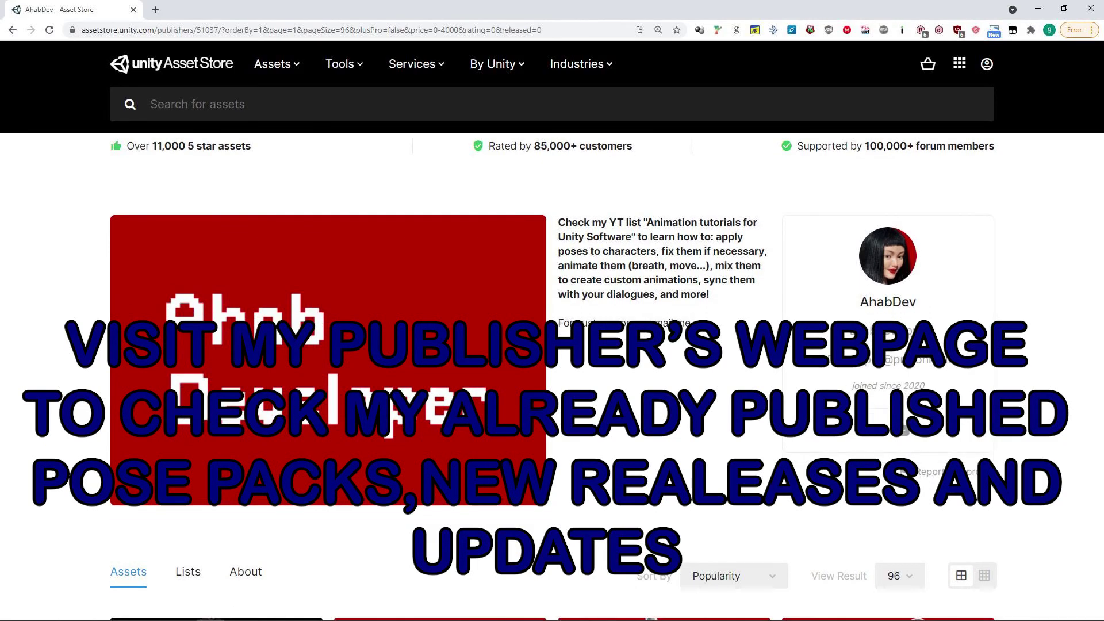
scroll(552, 330, down, 3)
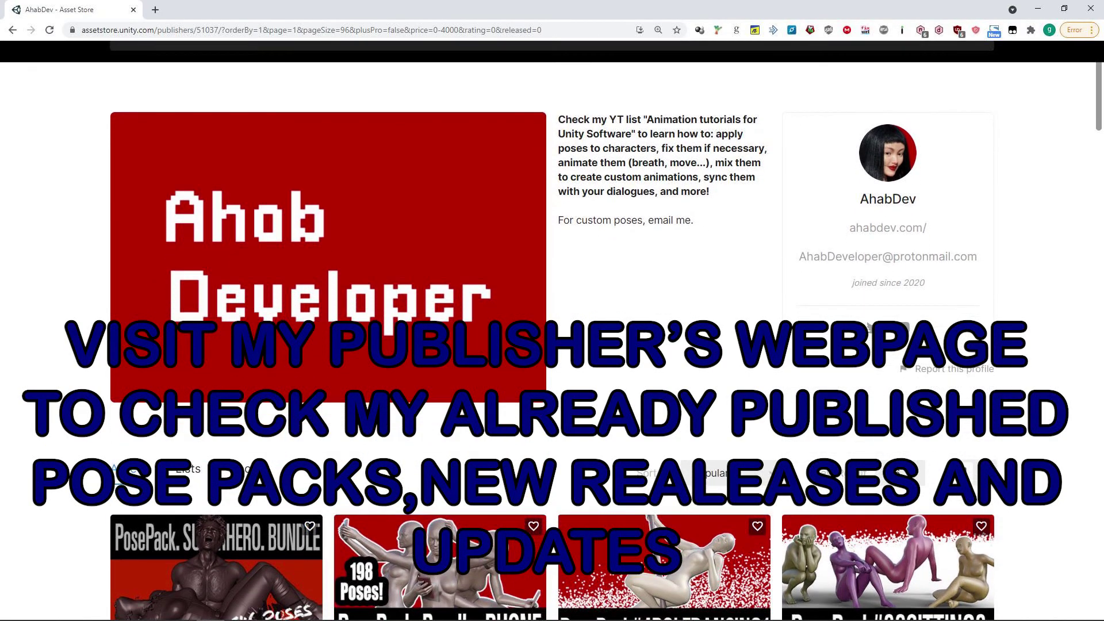
scroll(552, 331, down, 5)
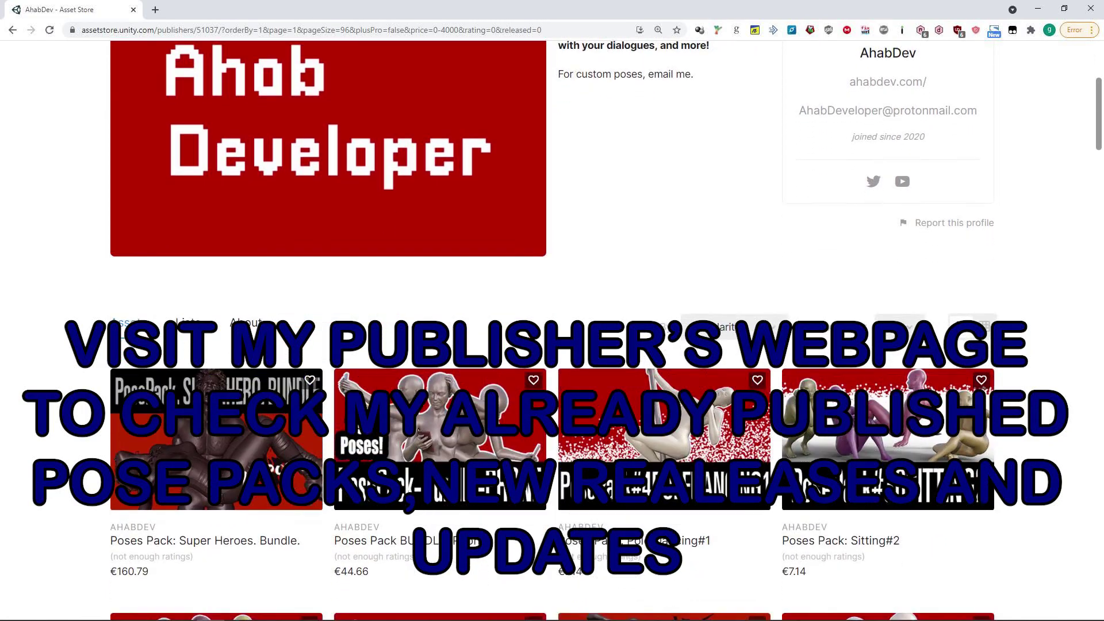
scroll(552, 331, down, 5)
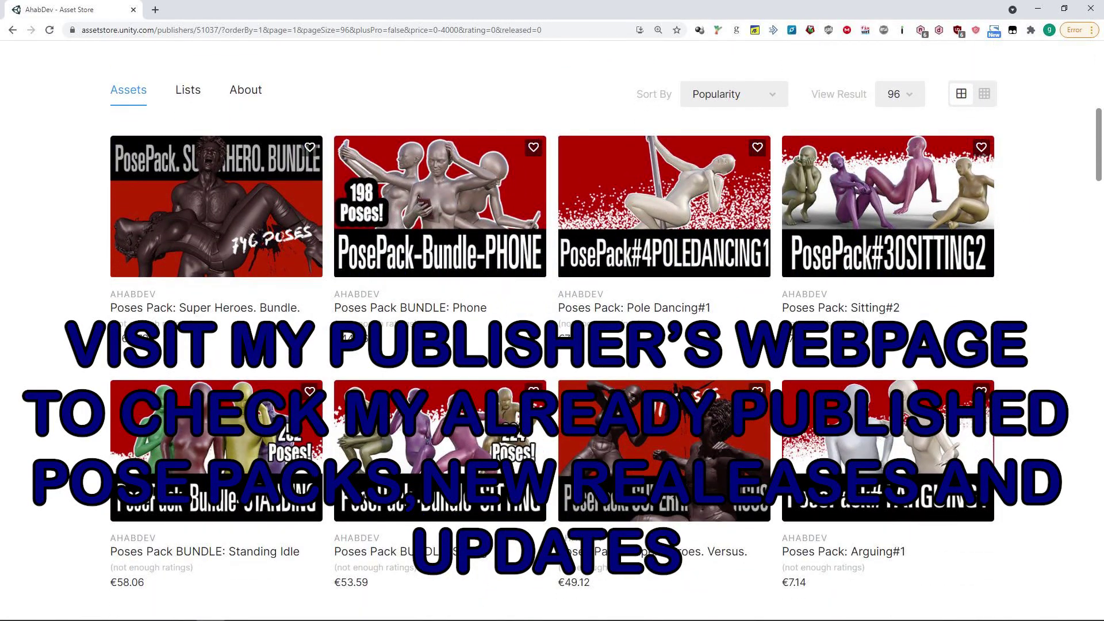
scroll(552, 331, down, 4)
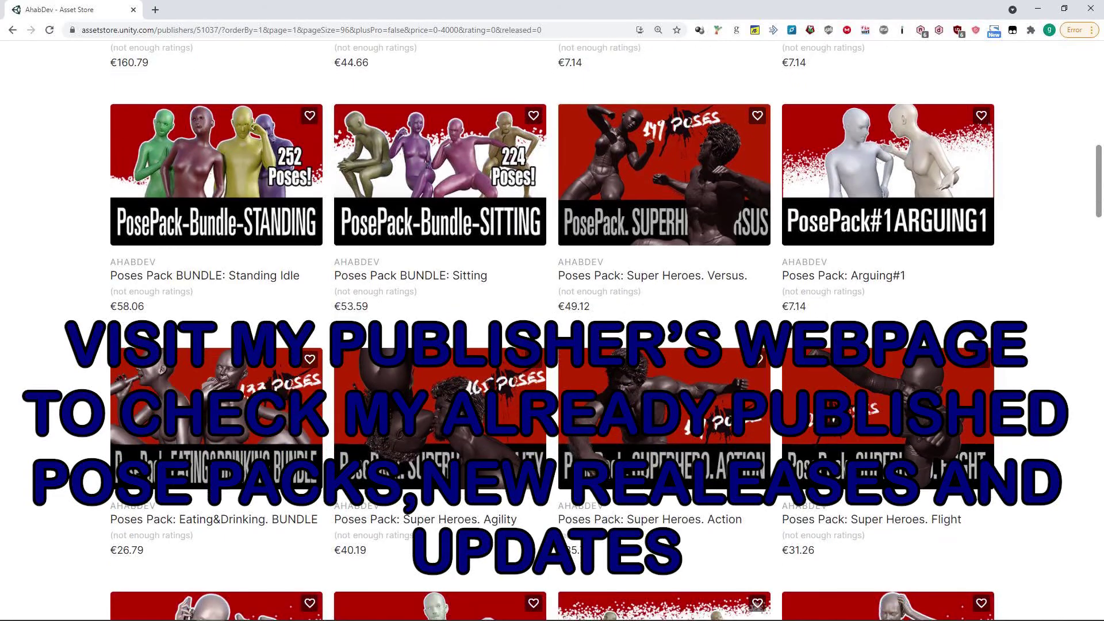
scroll(552, 330, down, 4)
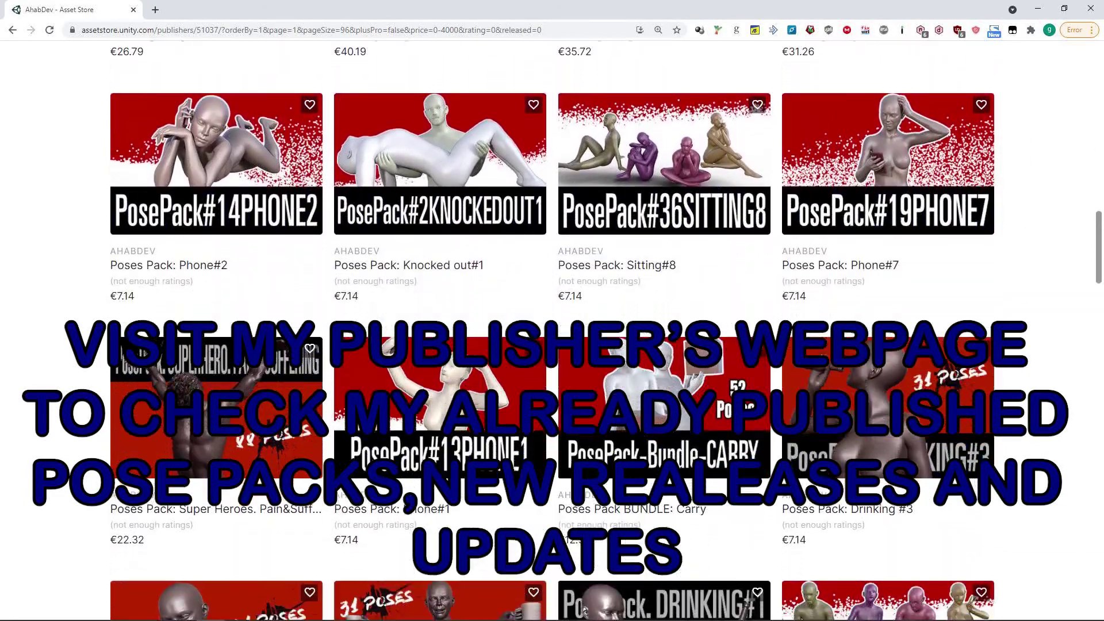
scroll(552, 331, down, 3)
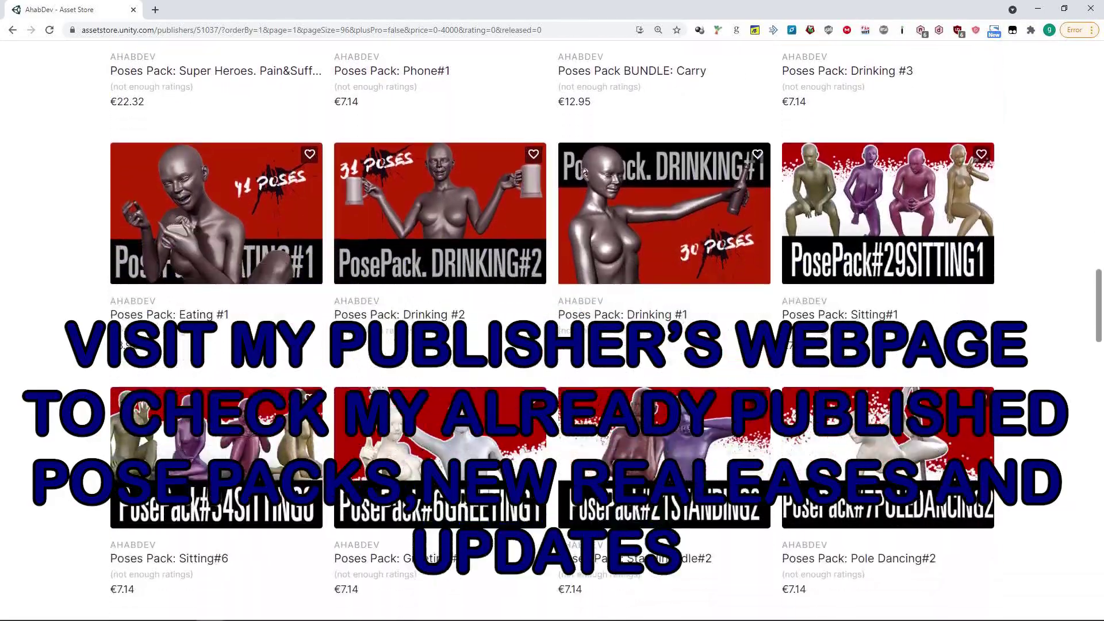
scroll(552, 322, down, 2)
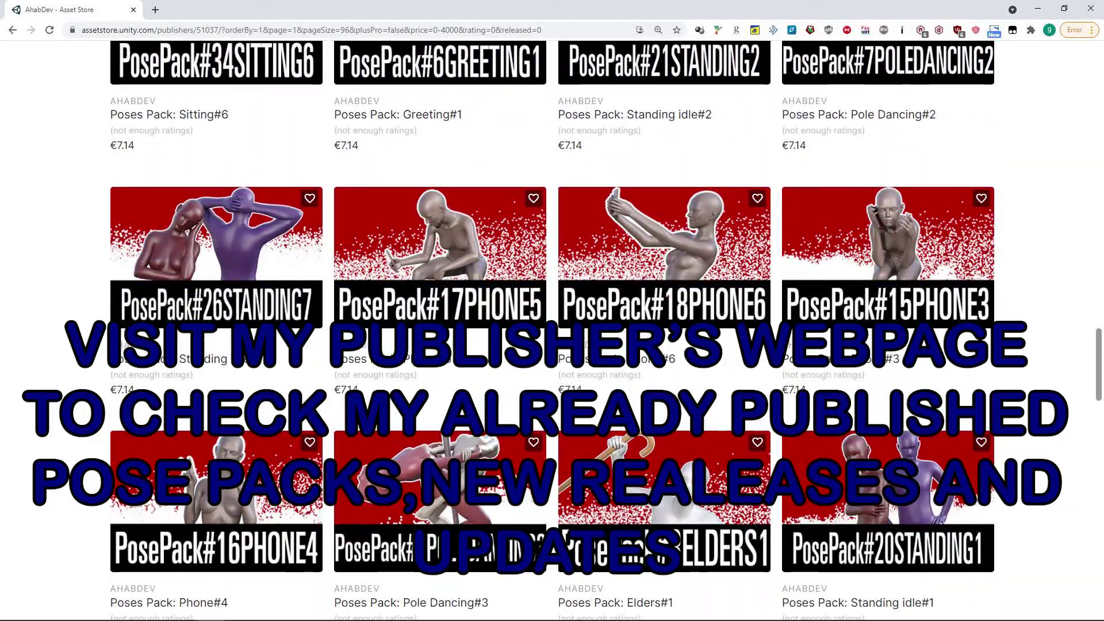
scroll(552, 322, down, 10)
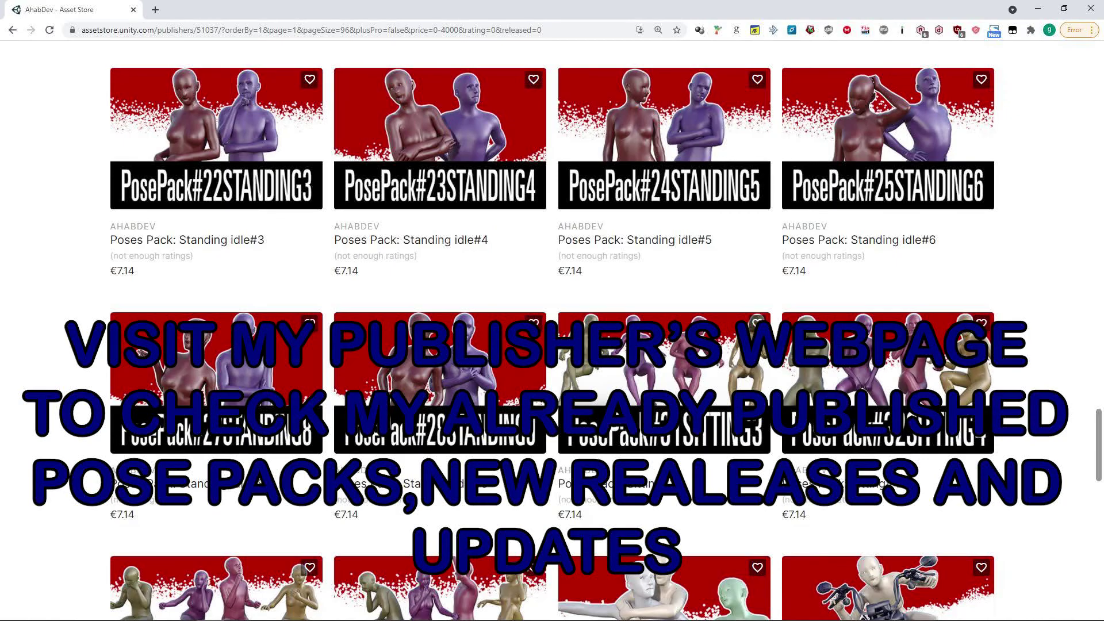
scroll(552, 322, down, 5)
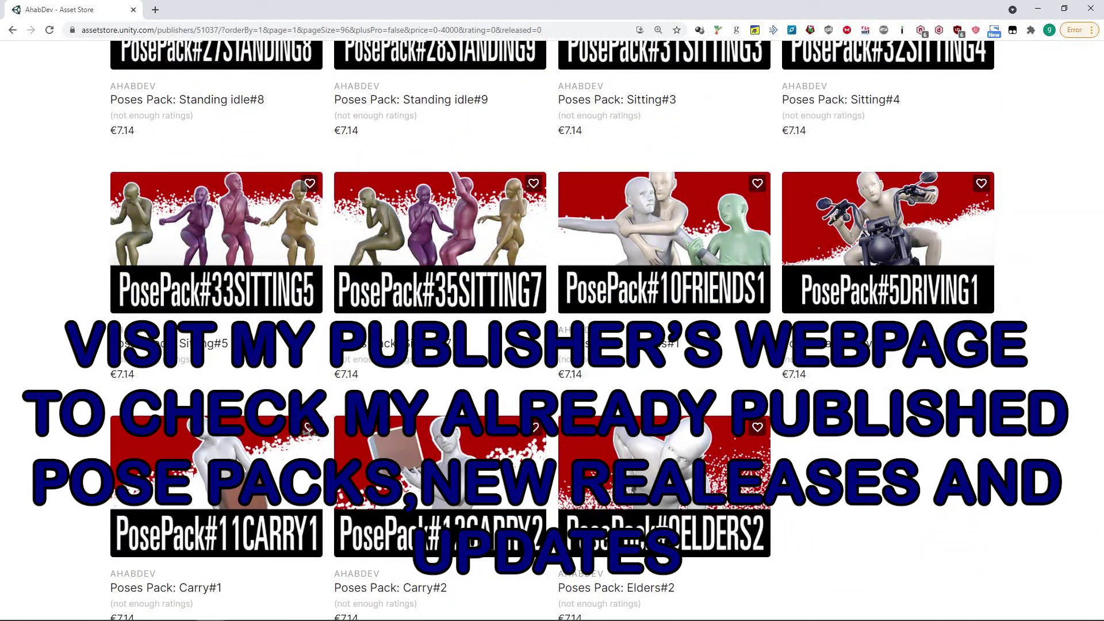